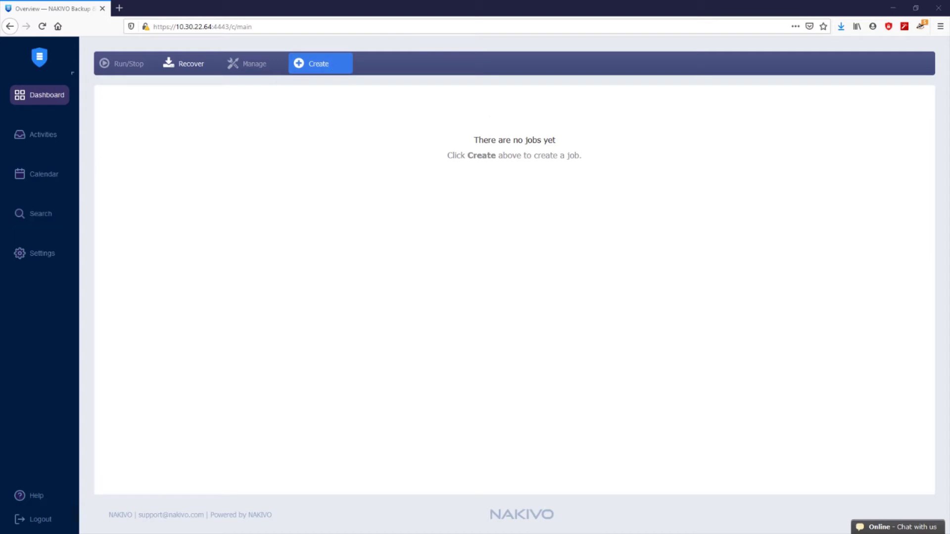
# Create a VMware vSphere backup job and tick the Sales-Replicas pool under host 10.30.21.22 in Hosts & Clusters
pyautogui.click(333, 67)
pyautogui.click(312, 108)
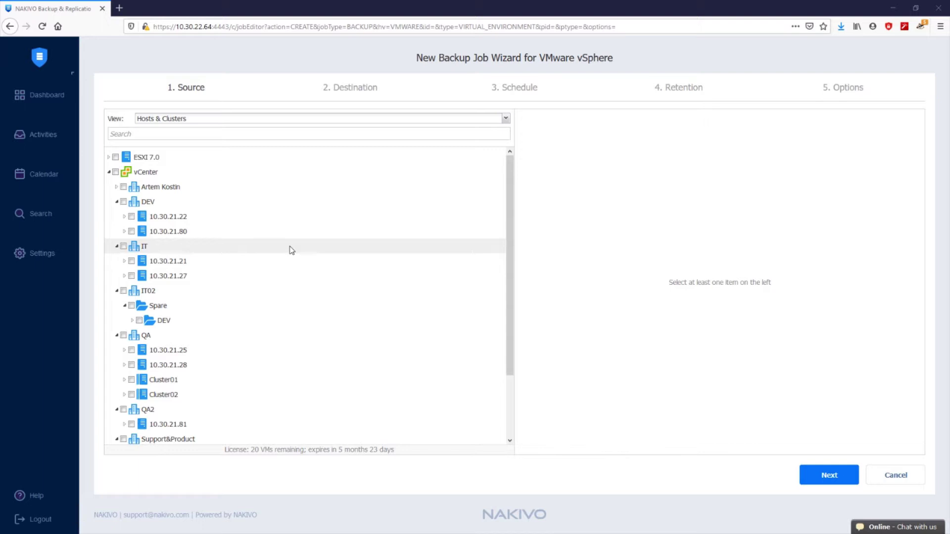
pyautogui.click(282, 120)
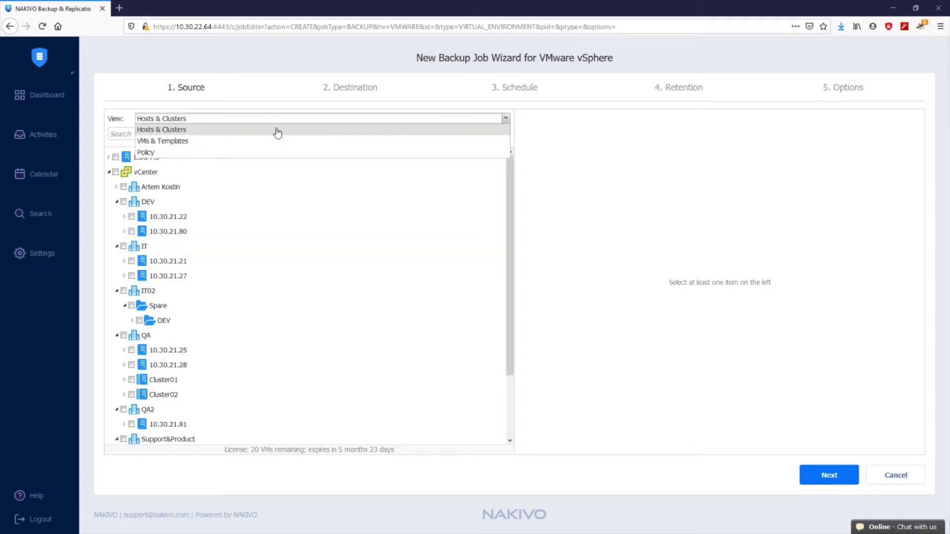
pyautogui.click(273, 130)
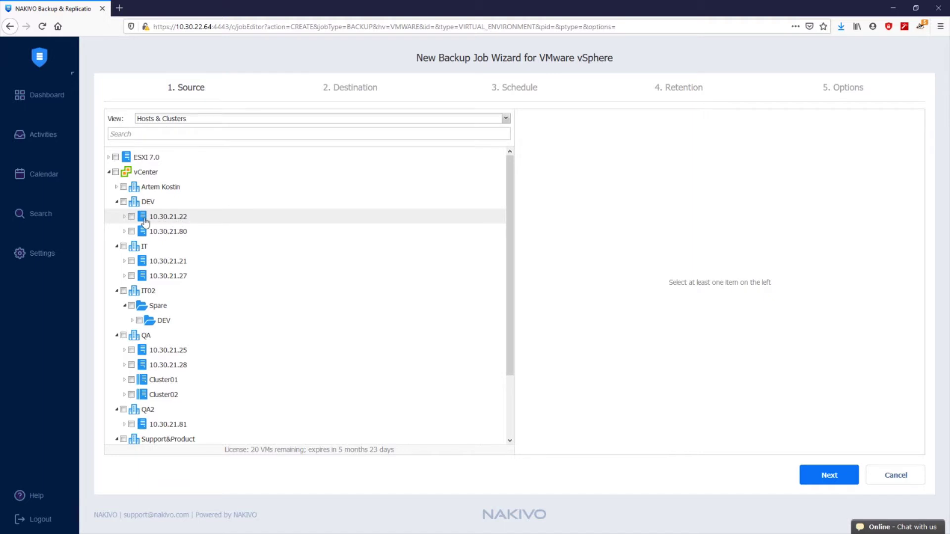
pyautogui.click(125, 217)
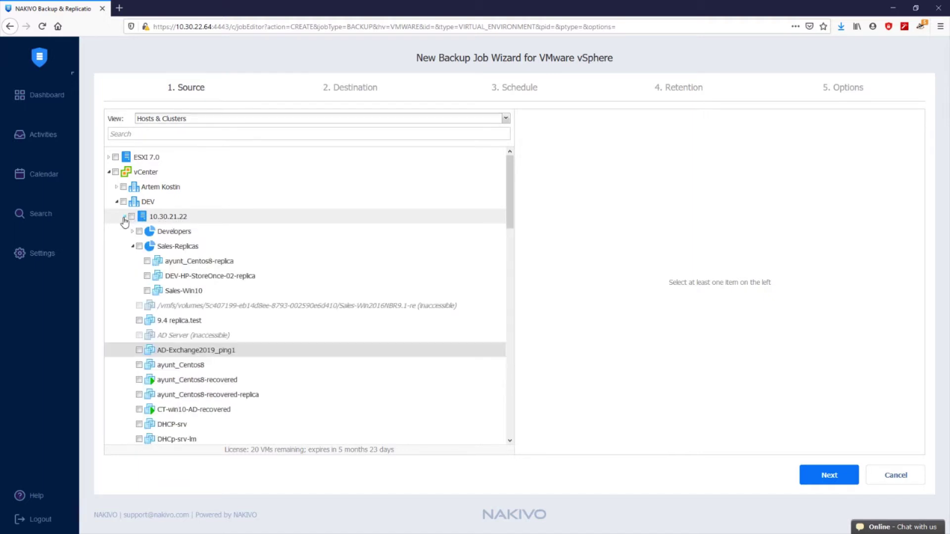
pyautogui.click(133, 248)
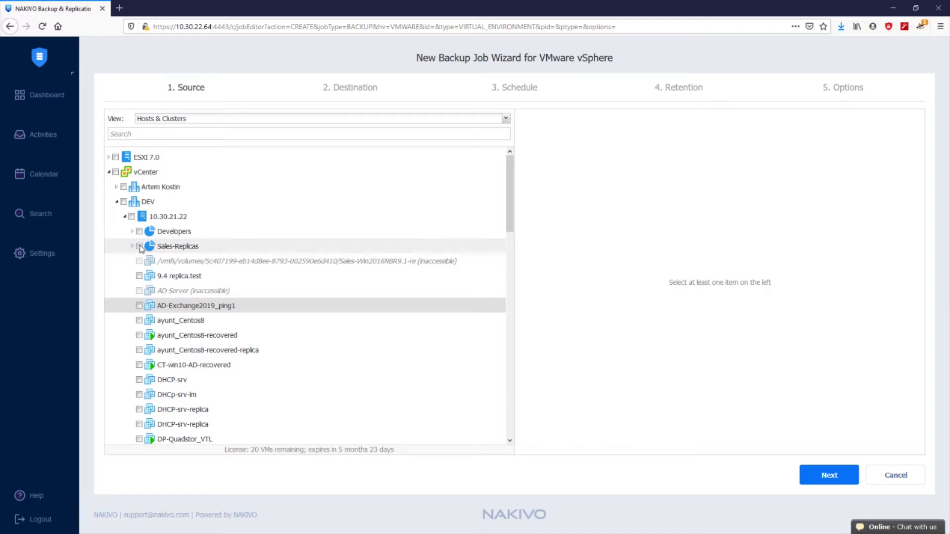
pyautogui.click(139, 247)
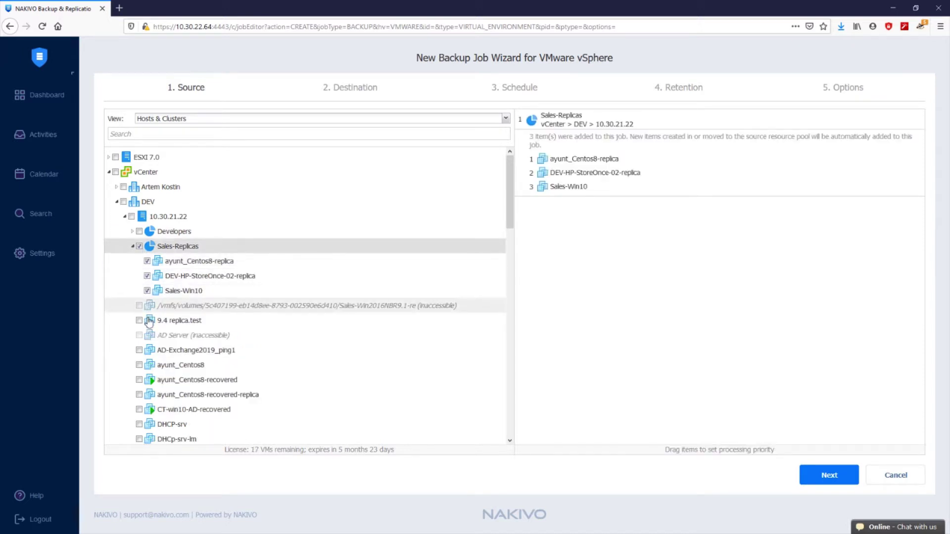
# Add AD-Exchange2019_ping1, remove DEV-HP-StoreOnce-02-replica, and move Sales-Win10 ahead of ayunt_Centos8-replica
pyautogui.click(140, 350)
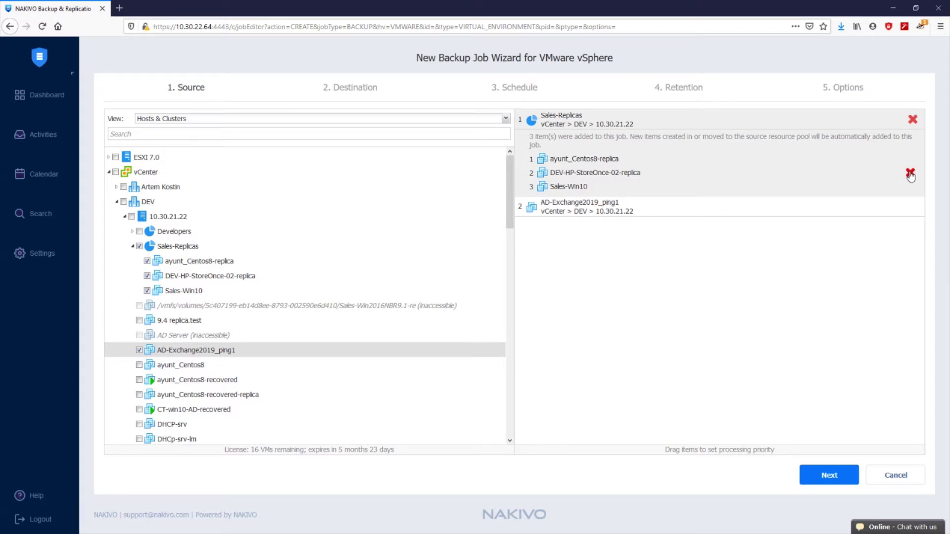
pyautogui.click(910, 174)
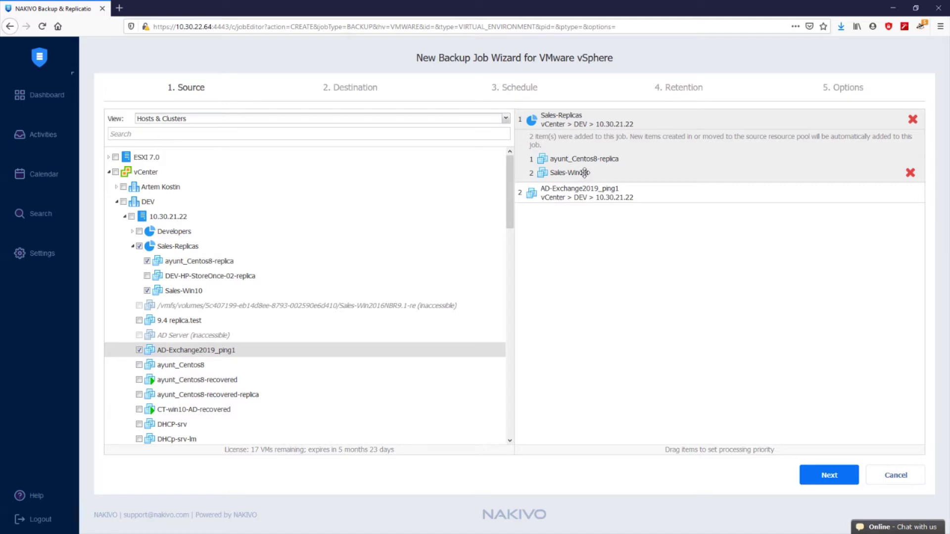
pyautogui.moveTo(585, 172); pyautogui.dragTo(584, 113)
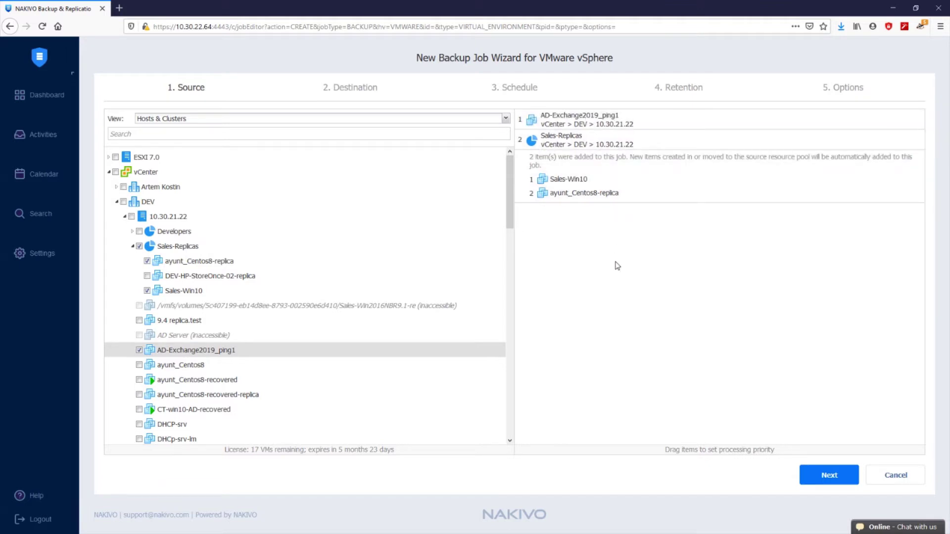
# Switch the source inventory view to Policy, confirming the switch away from VMs & Templates
pyautogui.click(394, 121)
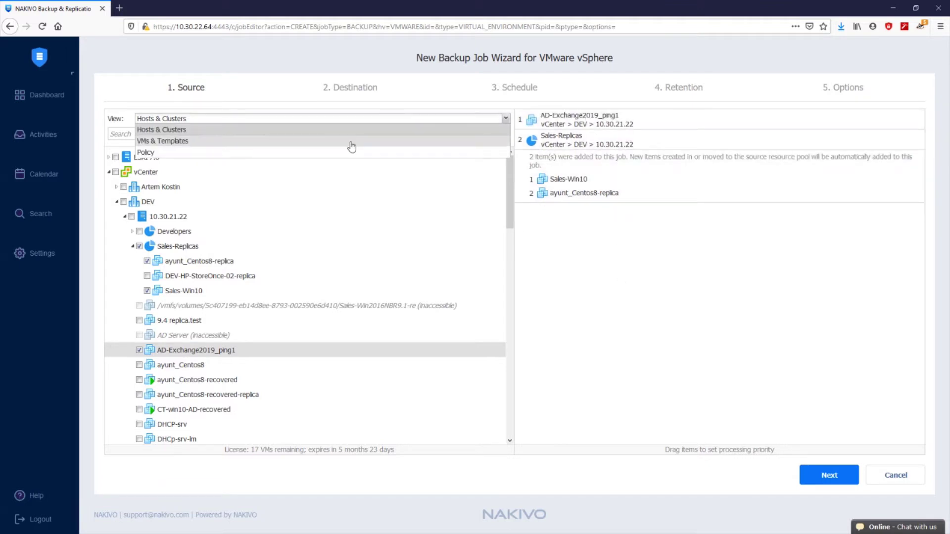
pyautogui.click(311, 145)
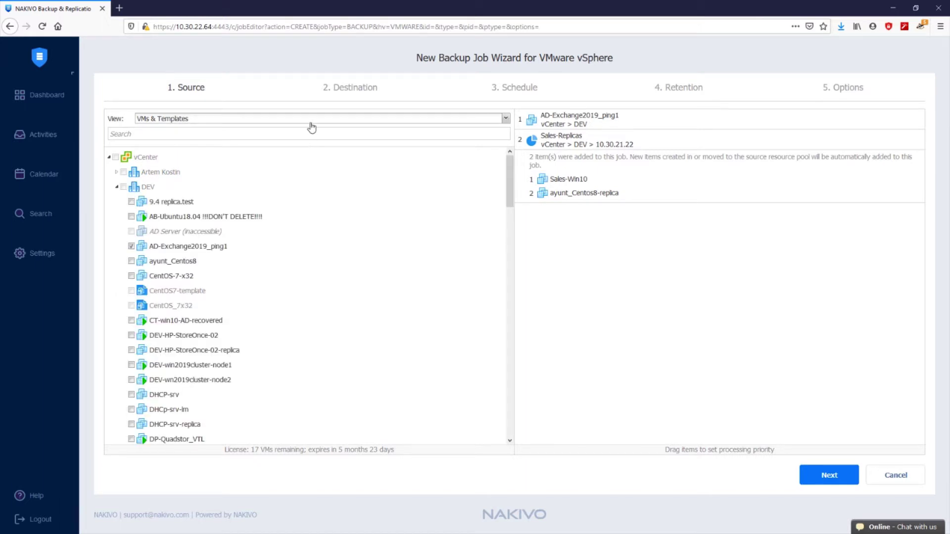
pyautogui.click(310, 122)
pyautogui.click(307, 152)
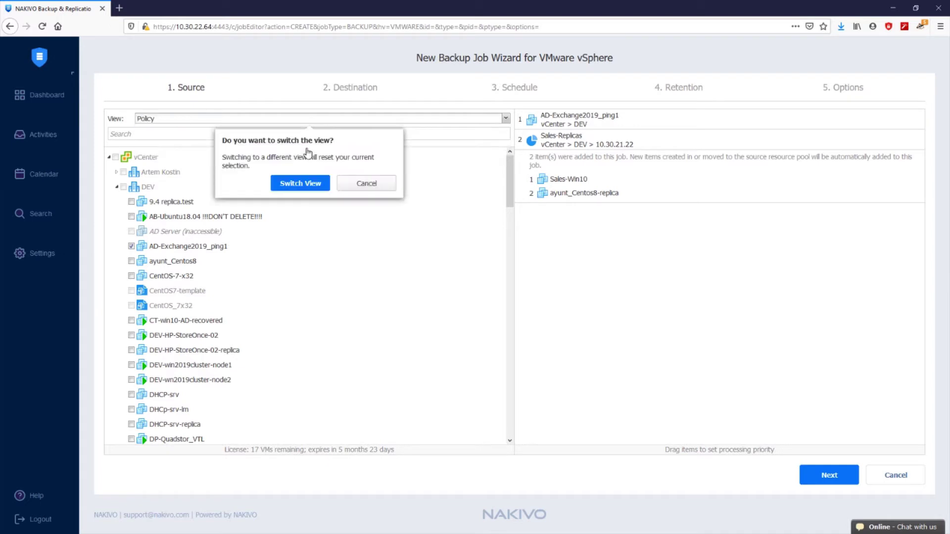
pyautogui.click(309, 182)
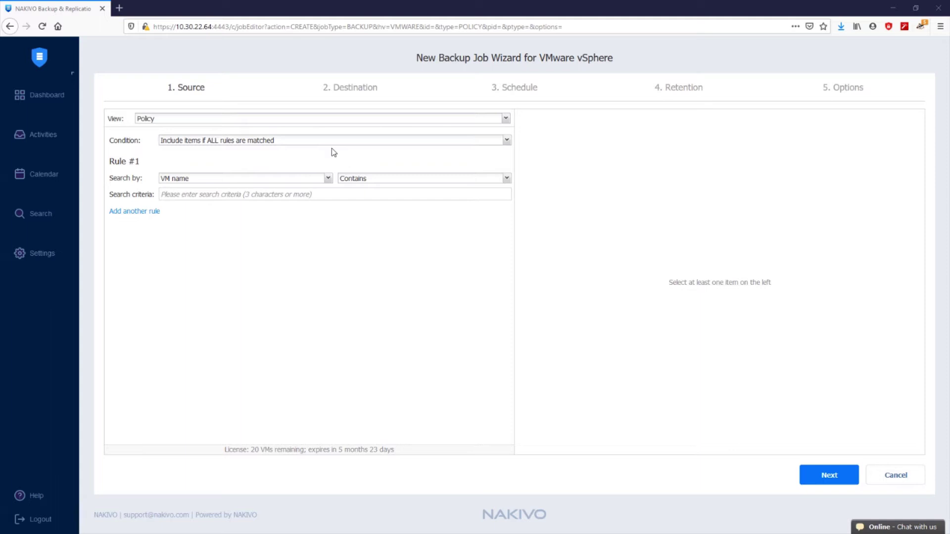
# Keep Rule #1 matching when ALL rules match, with VM name as the search criterion
pyautogui.click(331, 145)
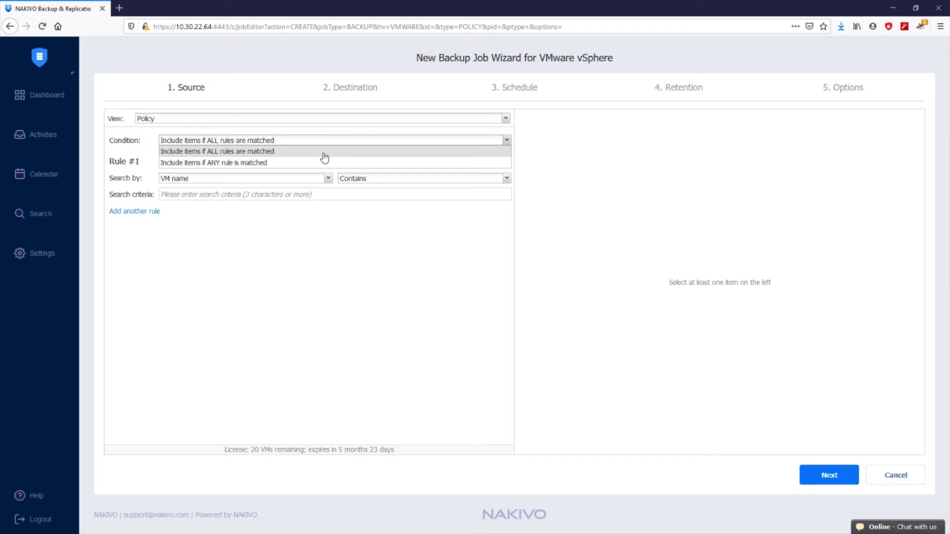
pyautogui.click(324, 154)
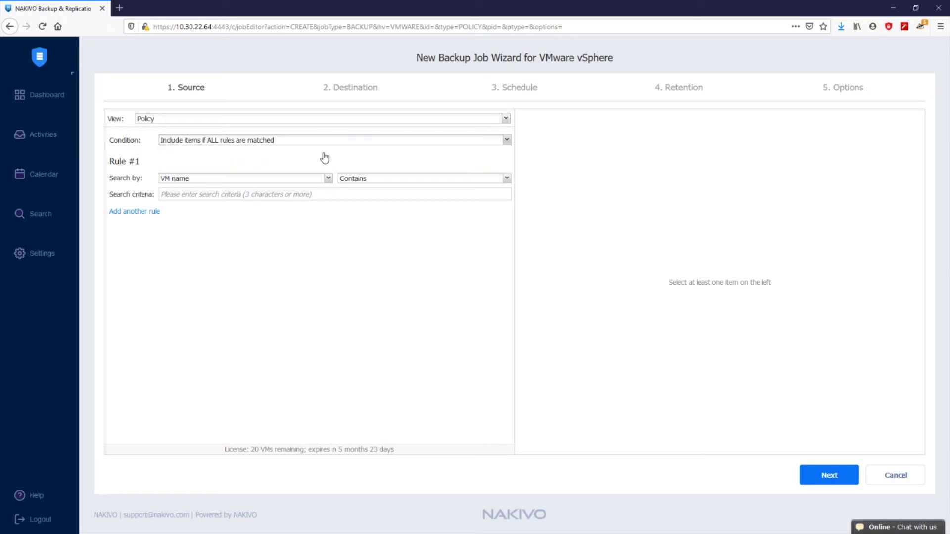
pyautogui.click(312, 184)
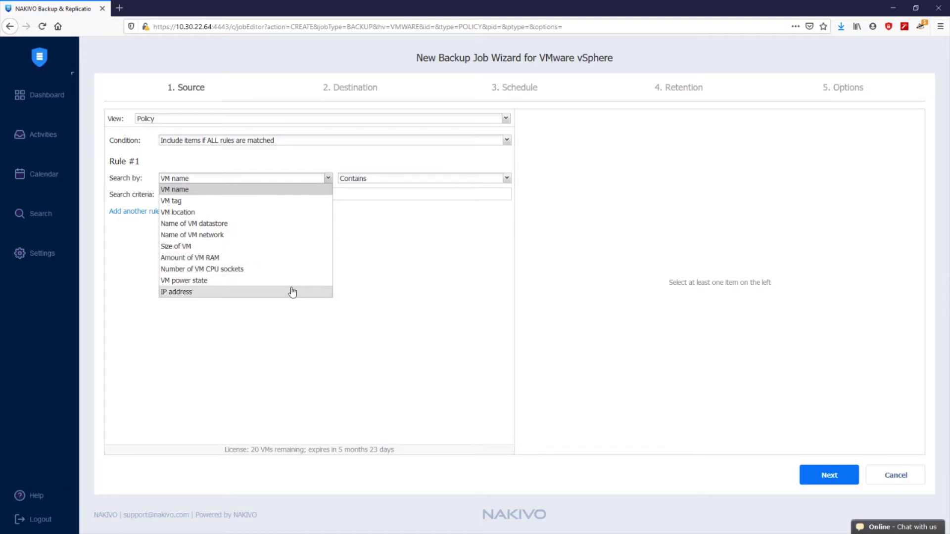
pyautogui.click(376, 256)
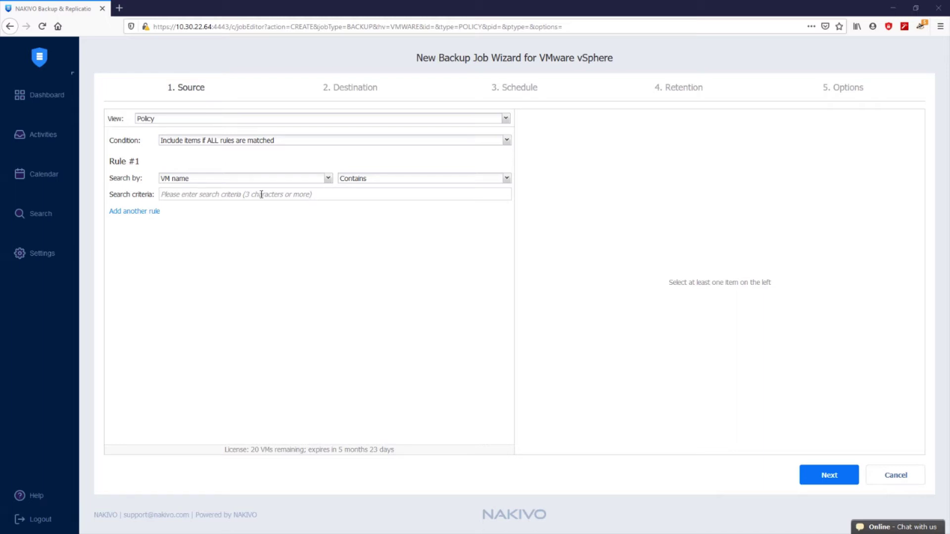
# Make rule 1 search by VM tag containing 'backup'
pyautogui.click(255, 180)
pyautogui.click(243, 201)
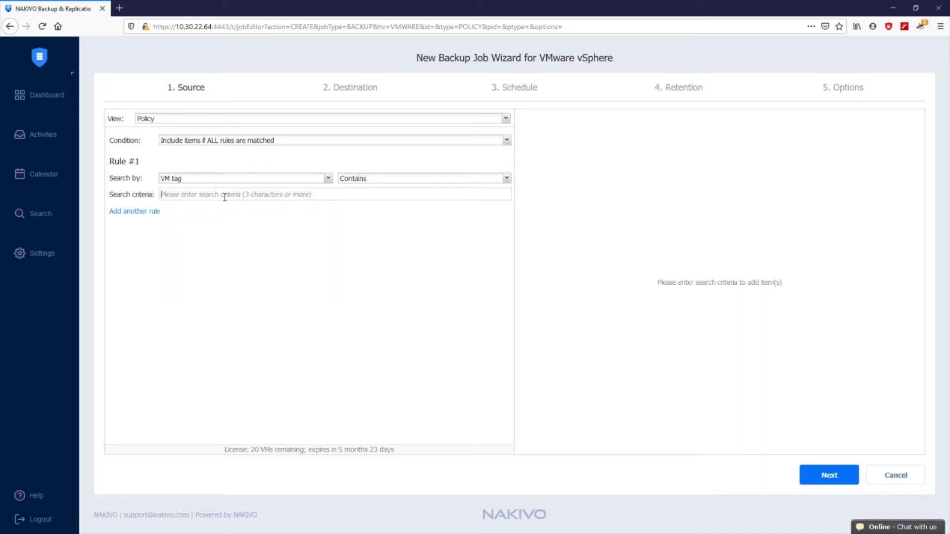
pyautogui.click(223, 195)
pyautogui.write('backup')
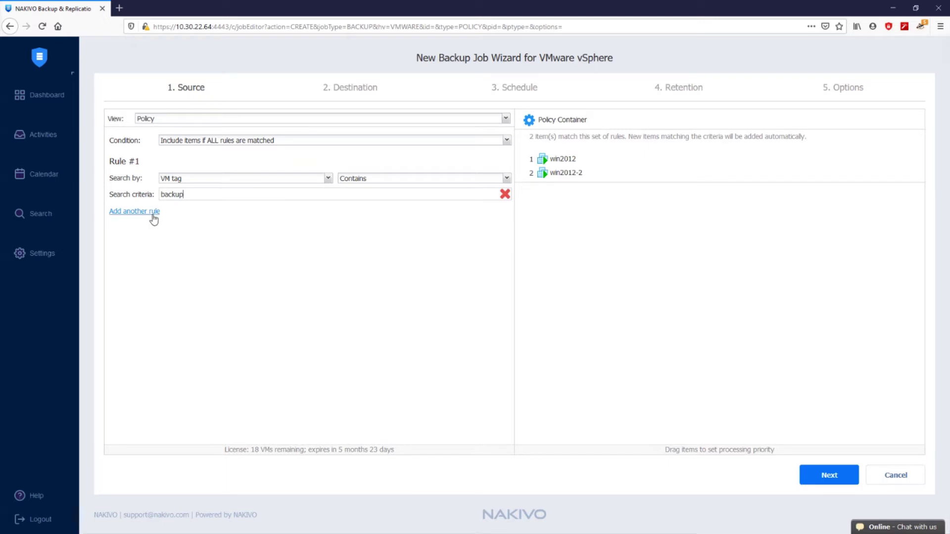
# Add a second rule for VM power state Powered On and advance to Destination
pyautogui.click(153, 213)
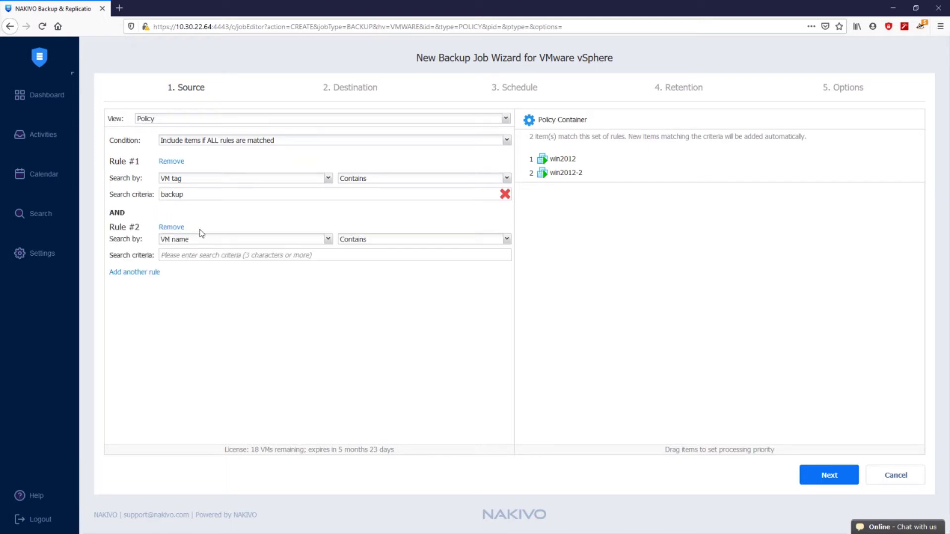
pyautogui.click(238, 241)
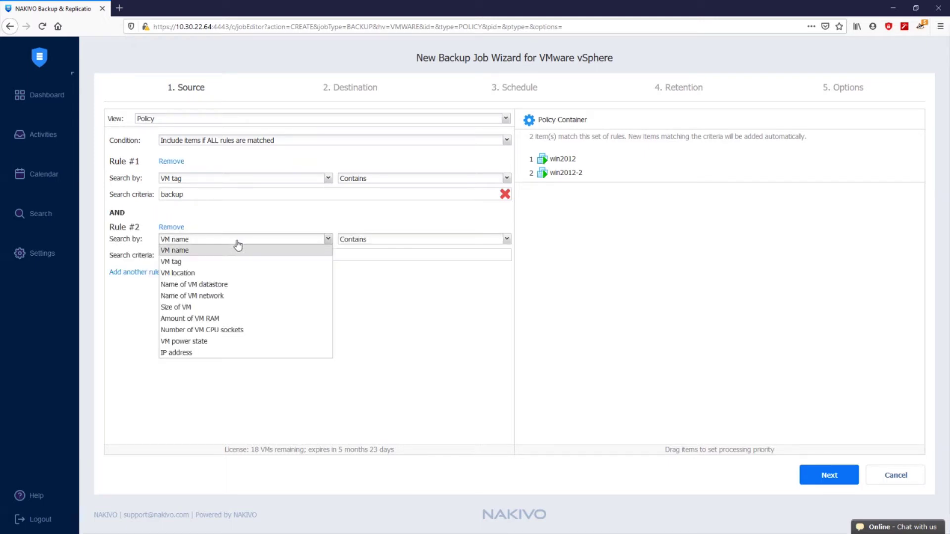
pyautogui.click(233, 341)
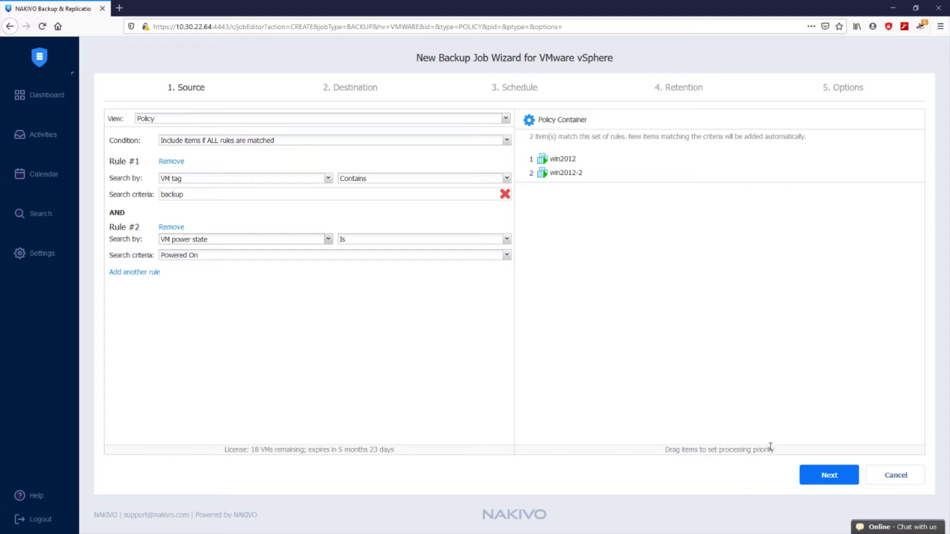
pyautogui.click(803, 474)
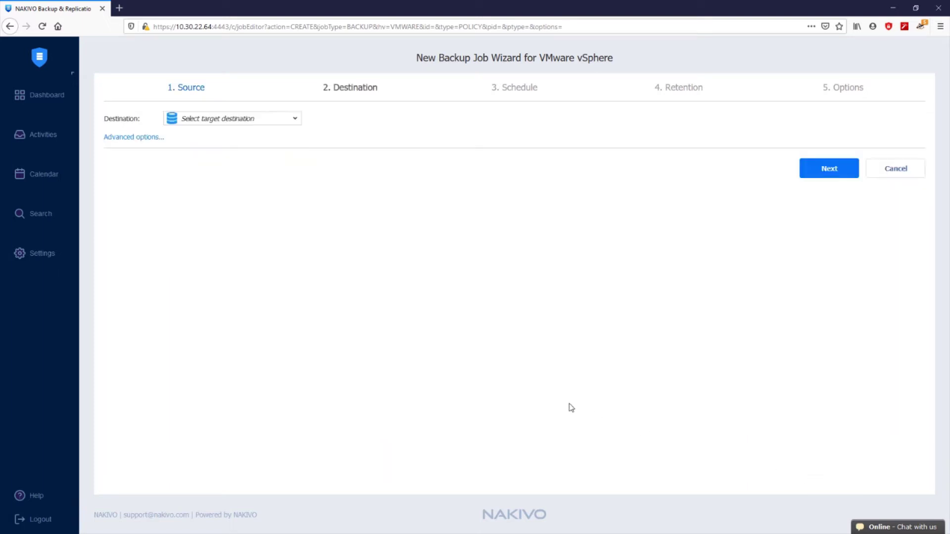
# Set Local Backup Repository as the default destination and expand per-VM settings for win2012
pyautogui.click(214, 121)
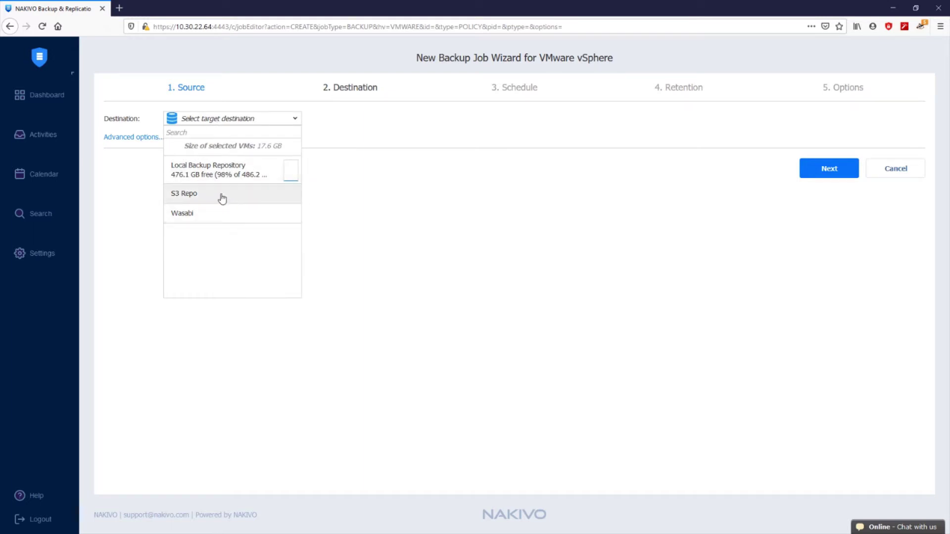
pyautogui.click(210, 176)
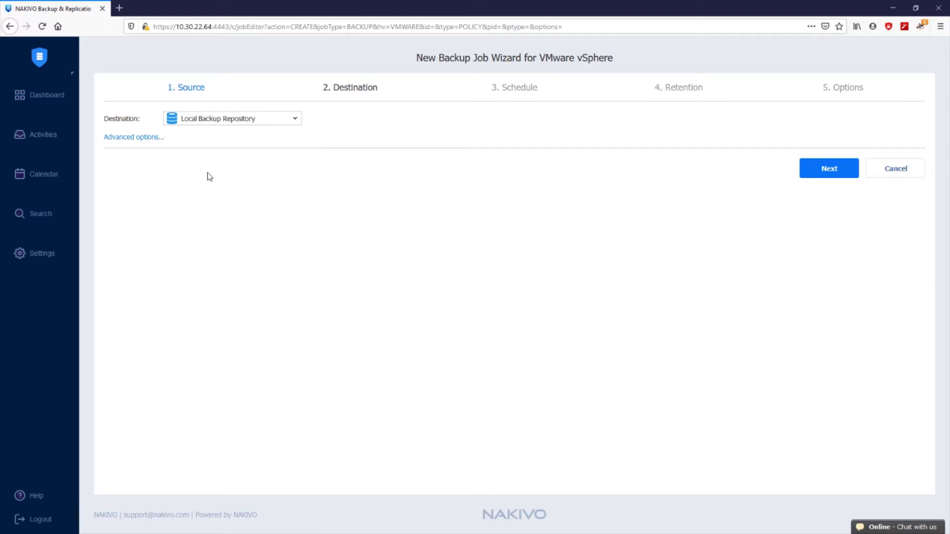
pyautogui.click(153, 138)
pyautogui.click(154, 144)
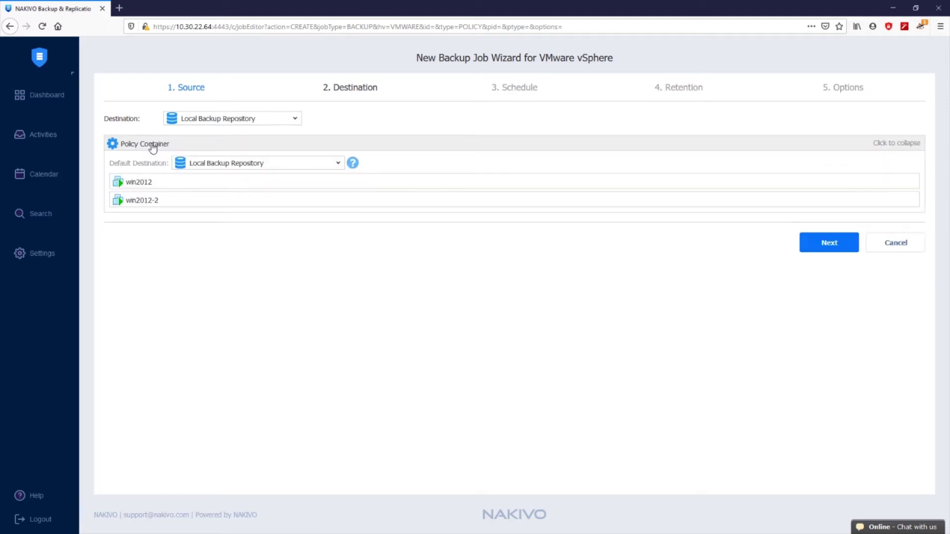
pyautogui.click(174, 182)
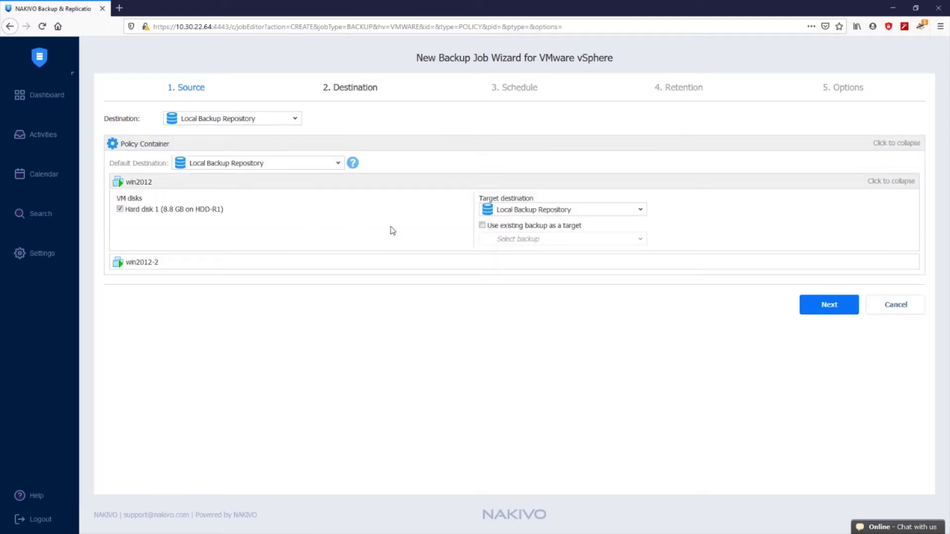
# Send win2012 with Hard disk 1 to S3 Repo, not using an existing backup as target
pyautogui.click(580, 214)
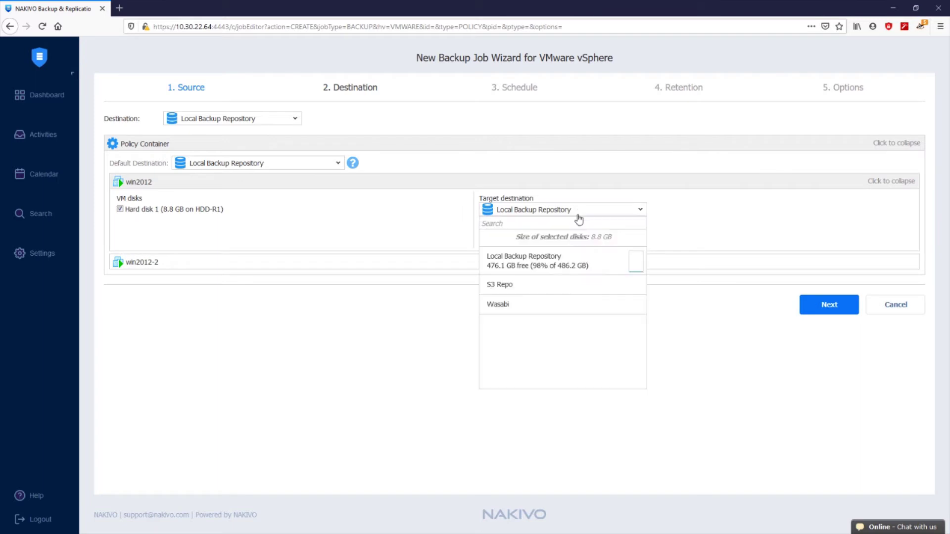
pyautogui.click(553, 290)
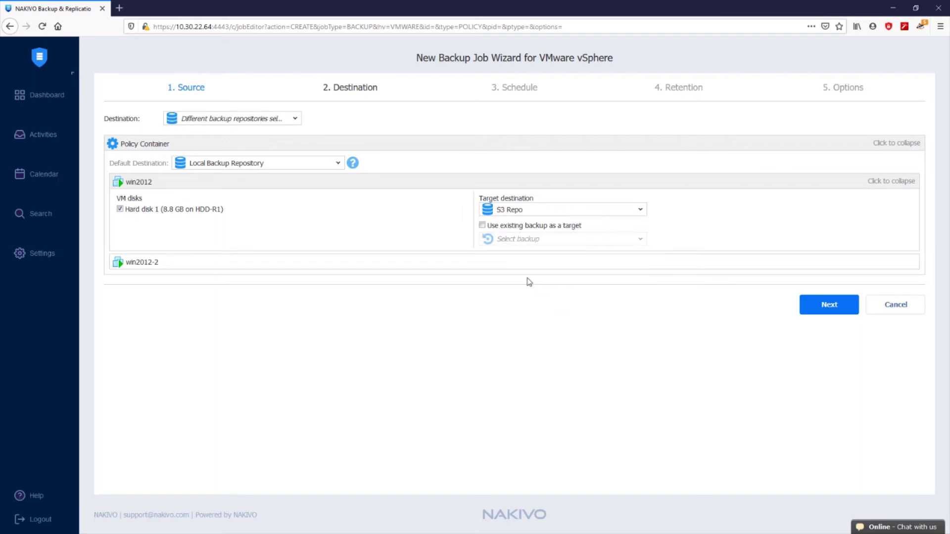
pyautogui.click(131, 211)
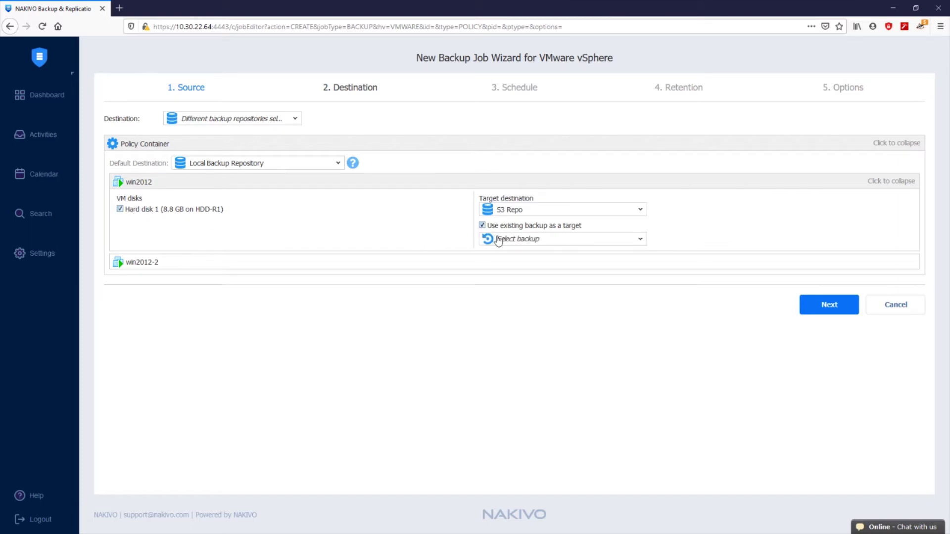
pyautogui.click(499, 239)
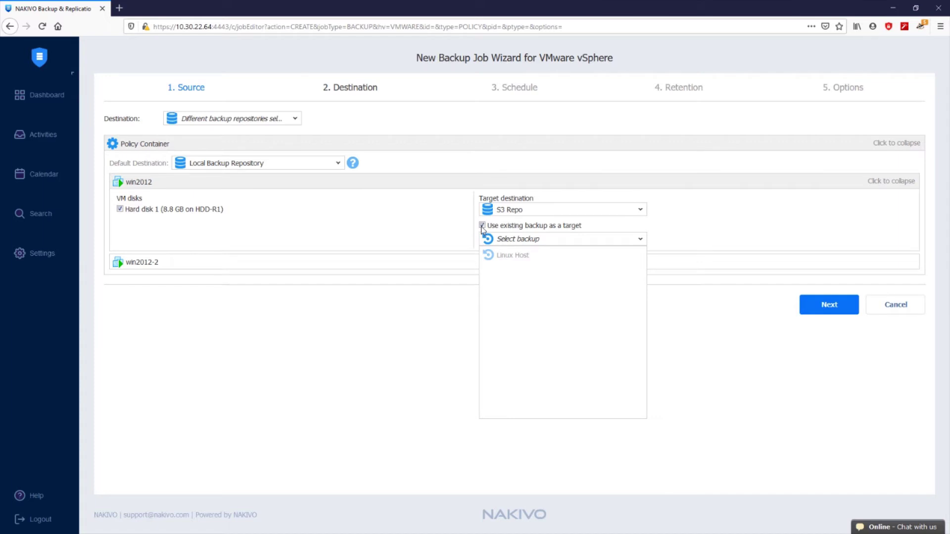
pyautogui.click(482, 226)
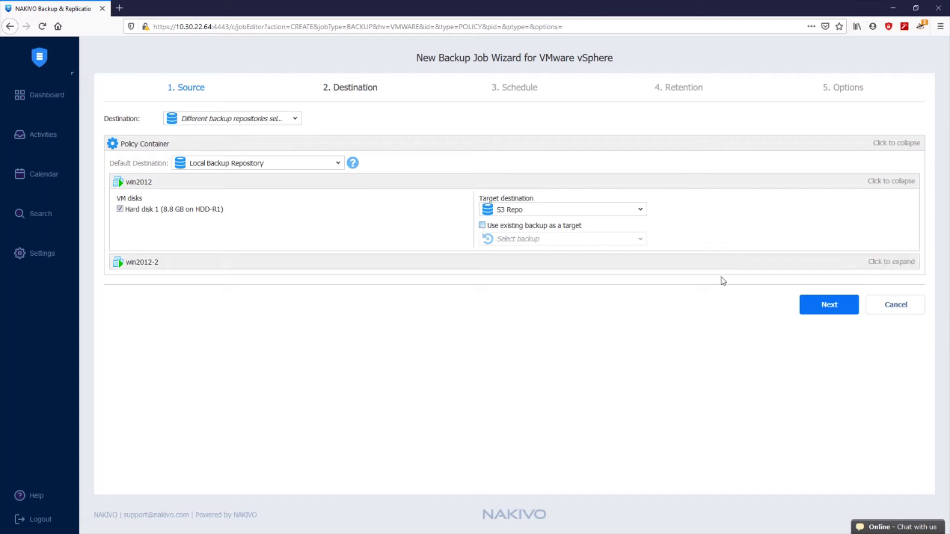
# Schedule the job to run periodically every 3 hours, ending at 6:00
pyautogui.click(825, 310)
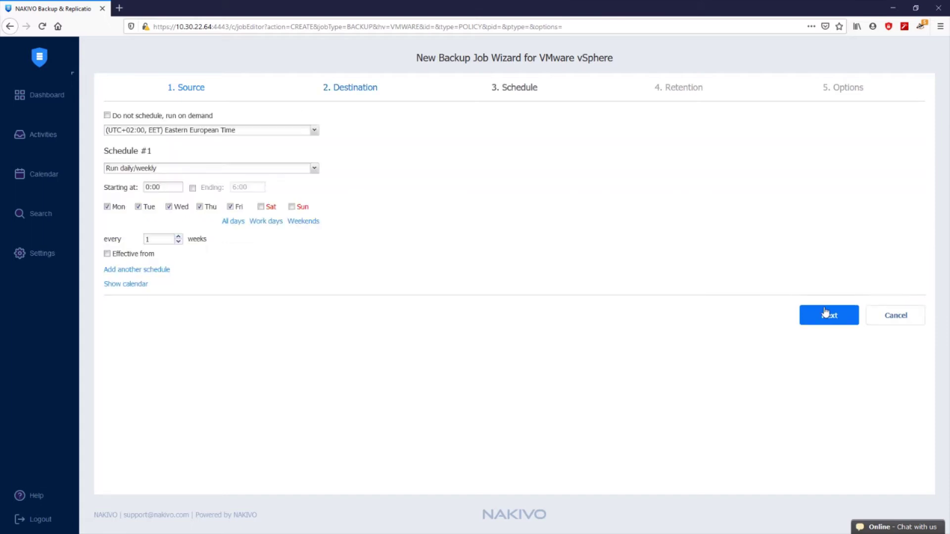
pyautogui.click(177, 119)
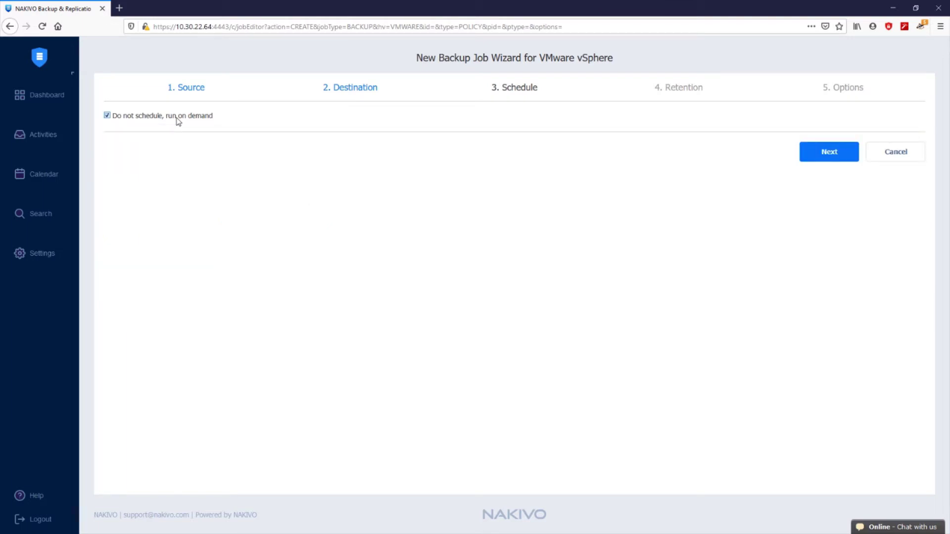
pyautogui.click(178, 121)
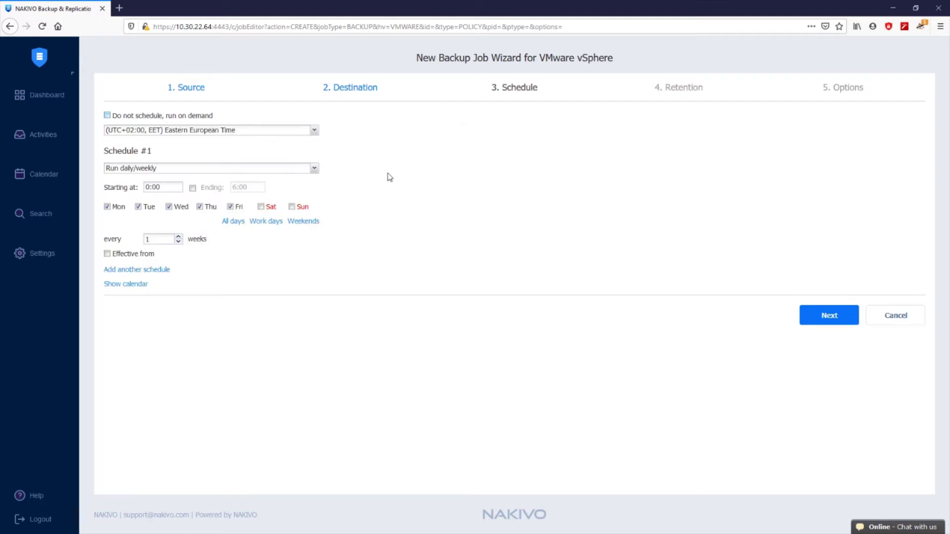
pyautogui.click(314, 170)
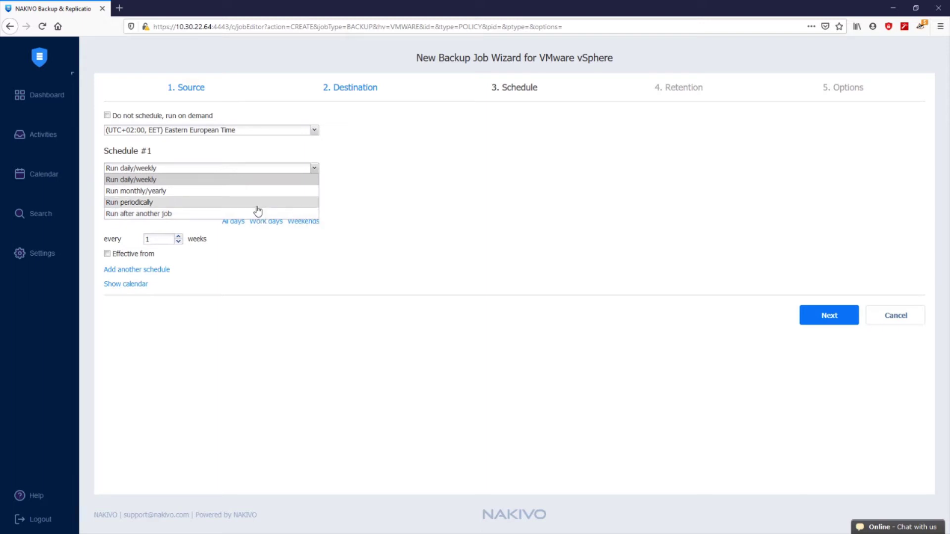
pyautogui.click(256, 204)
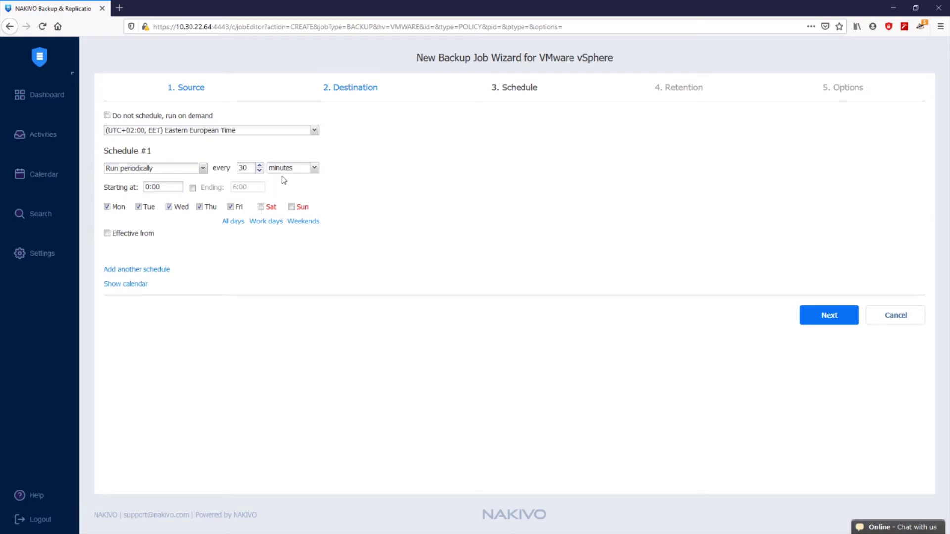
pyautogui.click(314, 168)
pyautogui.click(287, 189)
pyautogui.hotkey('ctrl', 'a')
pyautogui.write('3')
pyautogui.click(158, 187)
pyautogui.click(193, 188)
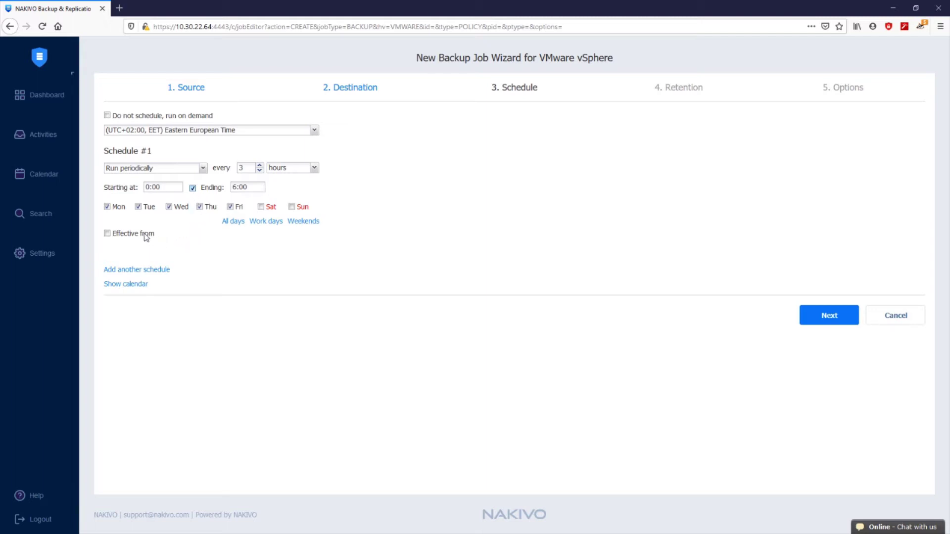
# Make the schedule effective from Mon, 21 Sep and add a second schedule
pyautogui.click(107, 235)
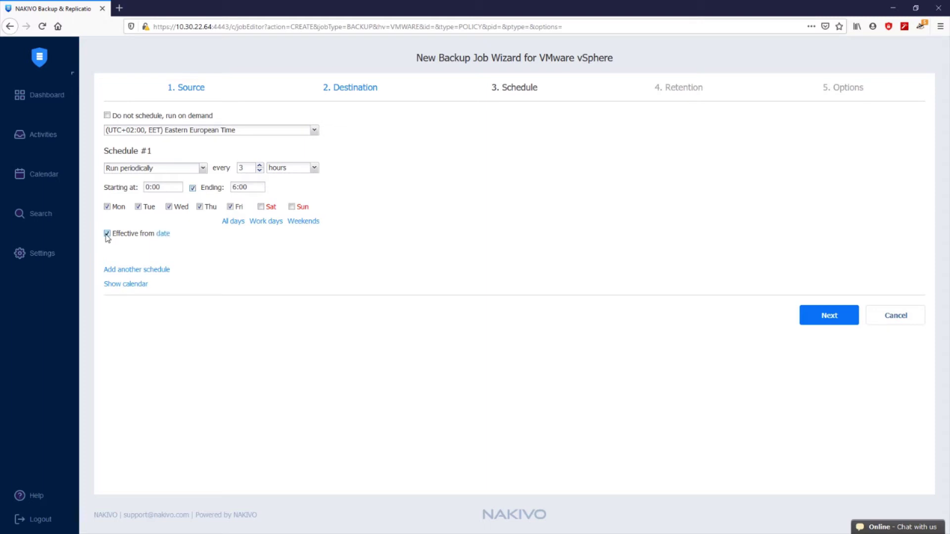
pyautogui.click(167, 235)
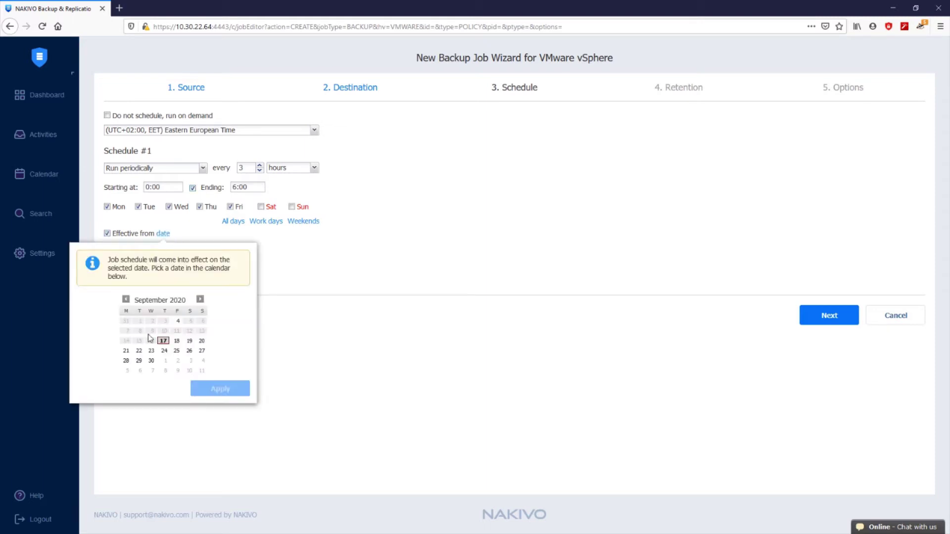
pyautogui.click(128, 351)
pyautogui.click(220, 389)
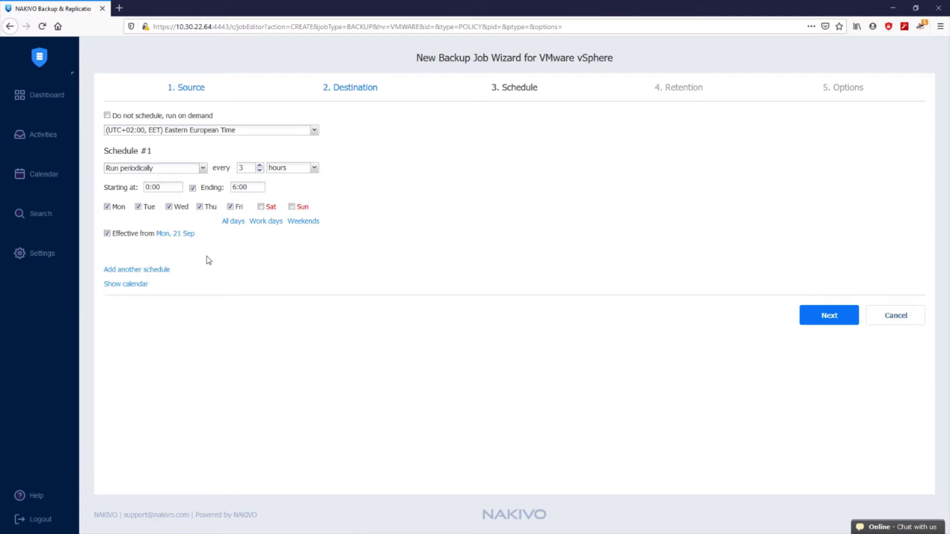
pyautogui.click(166, 271)
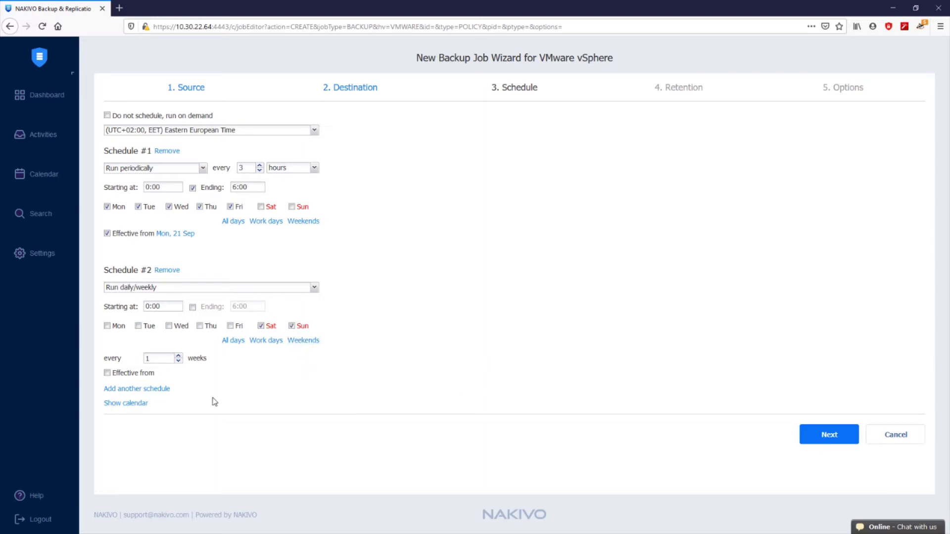
# Show the calendar preview and scroll through the week, finding runs at 0:00 Sat and Sun
pyautogui.click(137, 403)
pyautogui.scroll(-4, 442, 354)
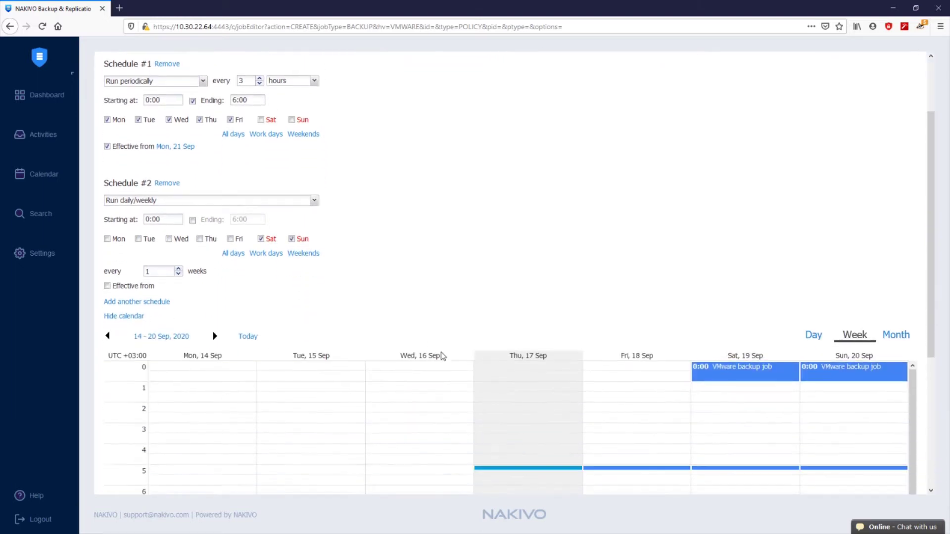
pyautogui.scroll(-5, 443, 356)
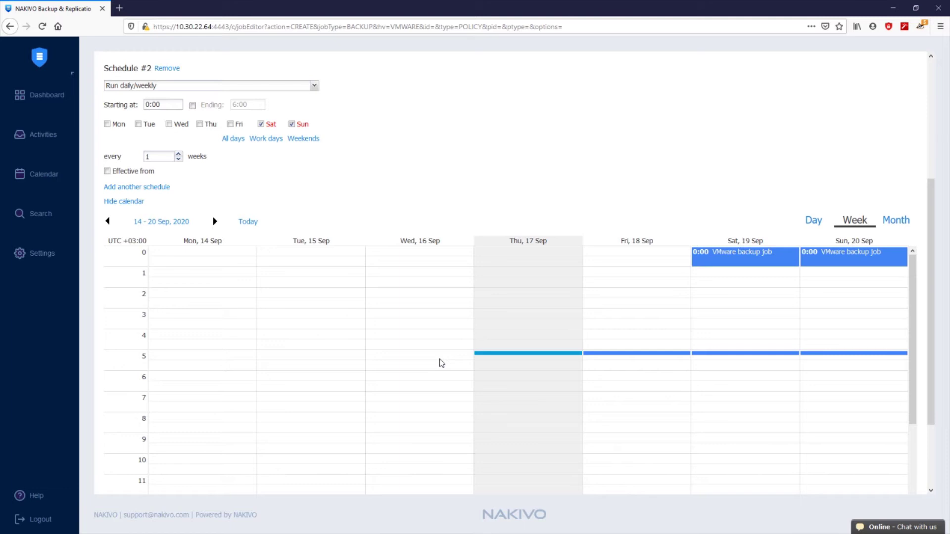
pyautogui.scroll(5, 442, 363)
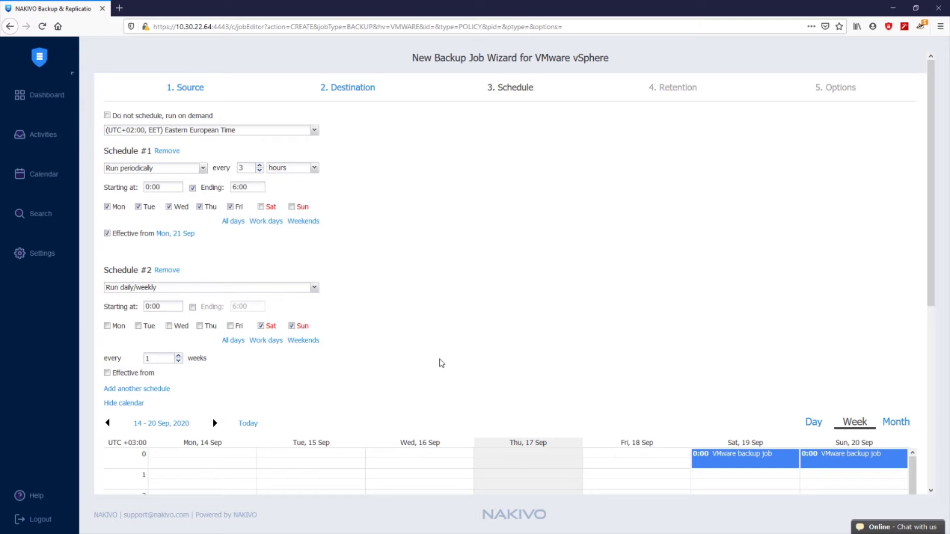
pyautogui.scroll(-5, 441, 363)
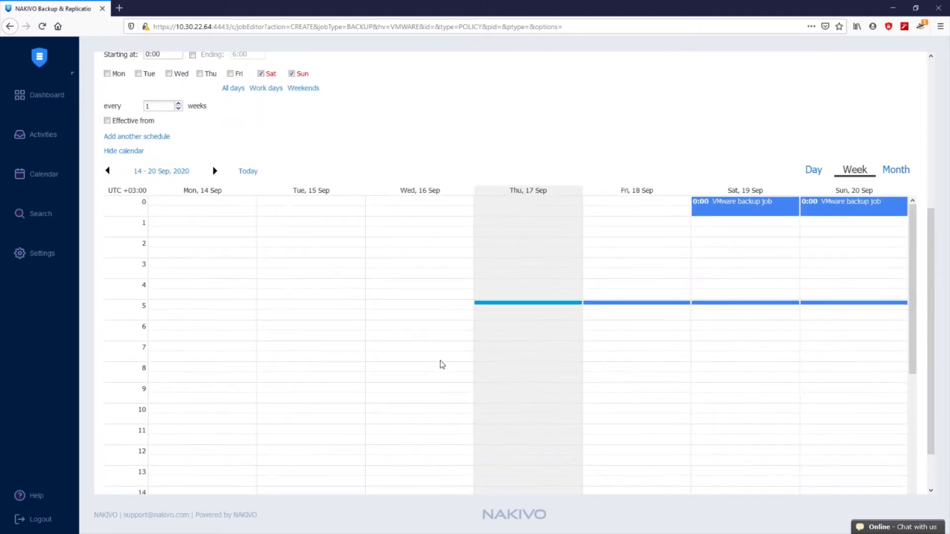
pyautogui.scroll(-5, 442, 362)
pyautogui.scroll(5, 442, 364)
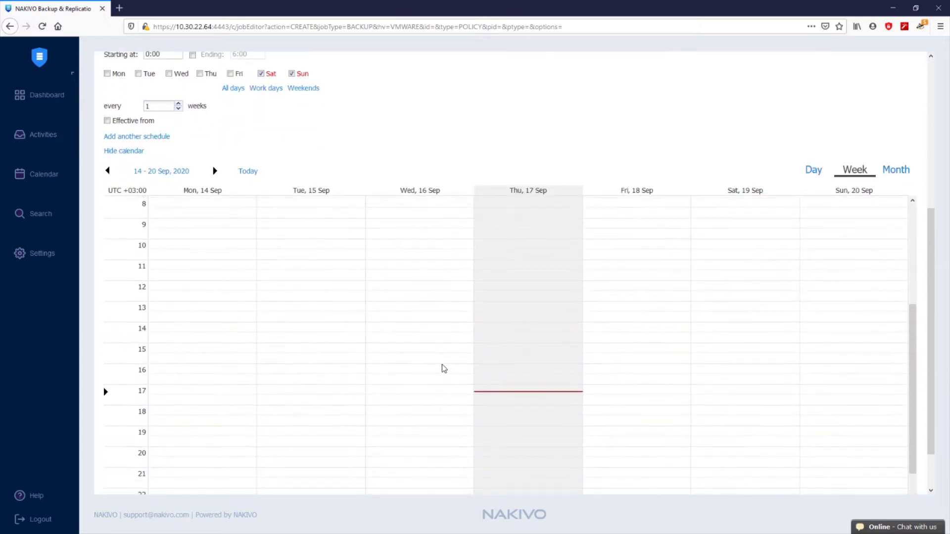
pyautogui.scroll(-2, 935, 227)
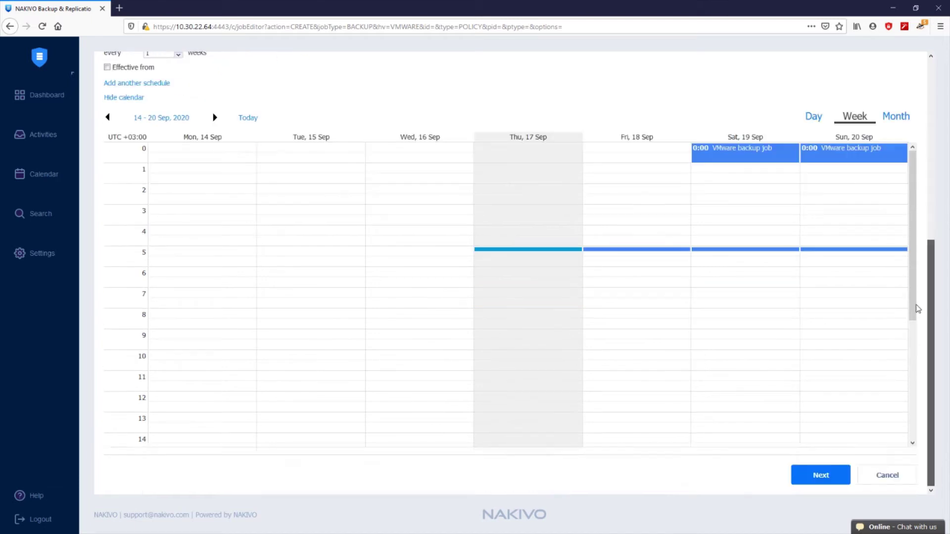
# On the Retention step, keep the last 400 recovery points
pyautogui.click(820, 475)
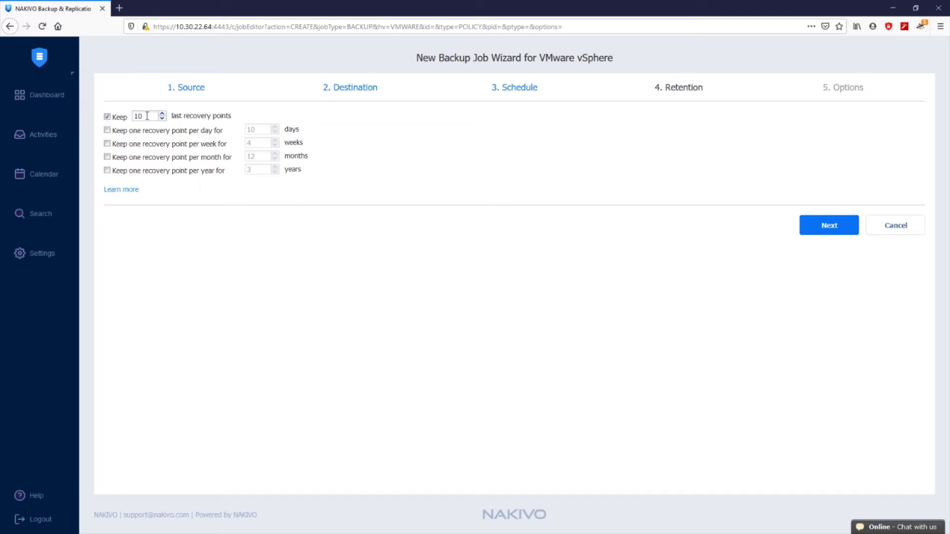
pyautogui.moveTo(147, 116); pyautogui.dragTo(94, 122)
pyautogui.write('4000')
pyautogui.press('BackSpace')
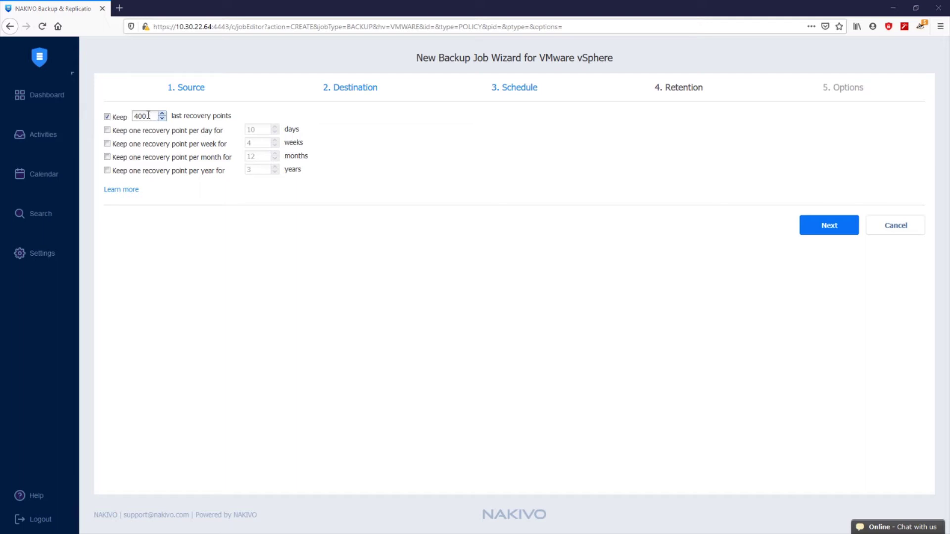
# Keep one recovery point per month for 12 months, leaving daily, weekly and yearly off
pyautogui.click(142, 132)
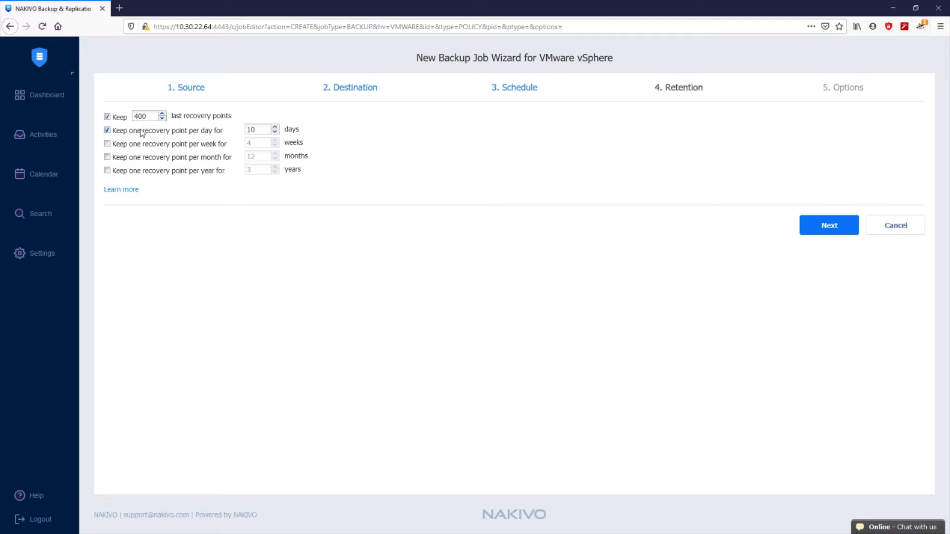
pyautogui.click(142, 132)
pyautogui.click(128, 147)
pyautogui.click(128, 147)
pyautogui.click(128, 158)
pyautogui.click(128, 159)
pyautogui.click(128, 173)
pyautogui.click(126, 172)
pyautogui.click(149, 159)
# On Options, leave job name 'VMware backup job' and app-aware mode Enabled (proceed on error)
pyautogui.click(816, 234)
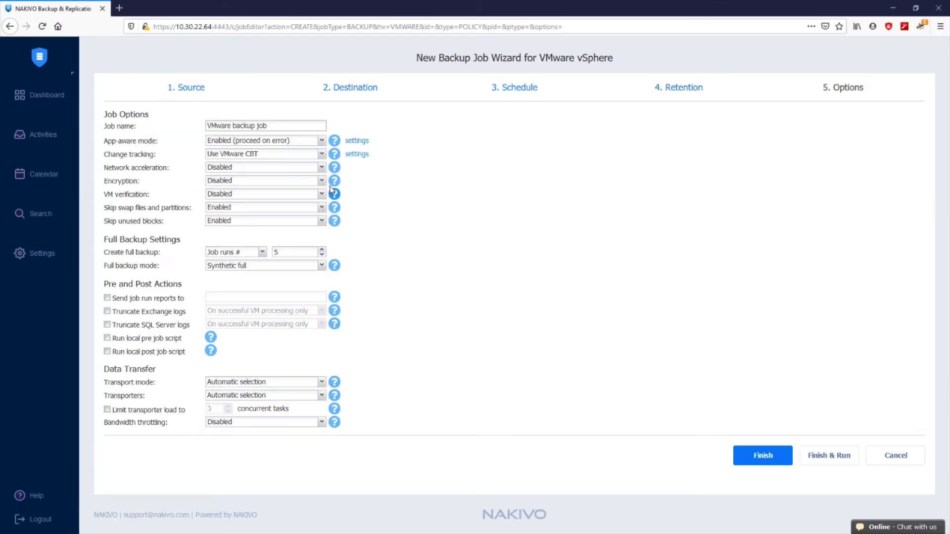
pyautogui.moveTo(275, 126); pyautogui.dragTo(162, 130)
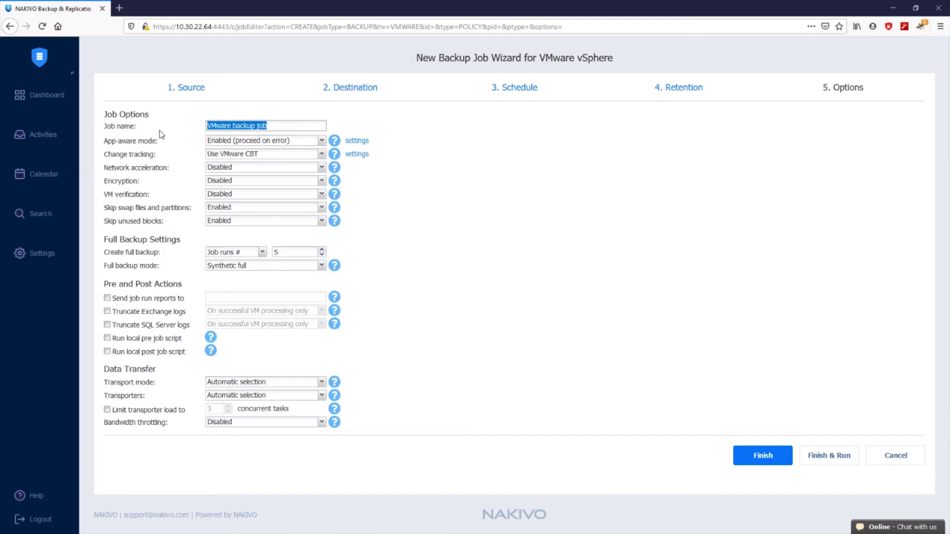
pyautogui.click(183, 132)
pyautogui.press('Tab')
pyautogui.click(252, 143)
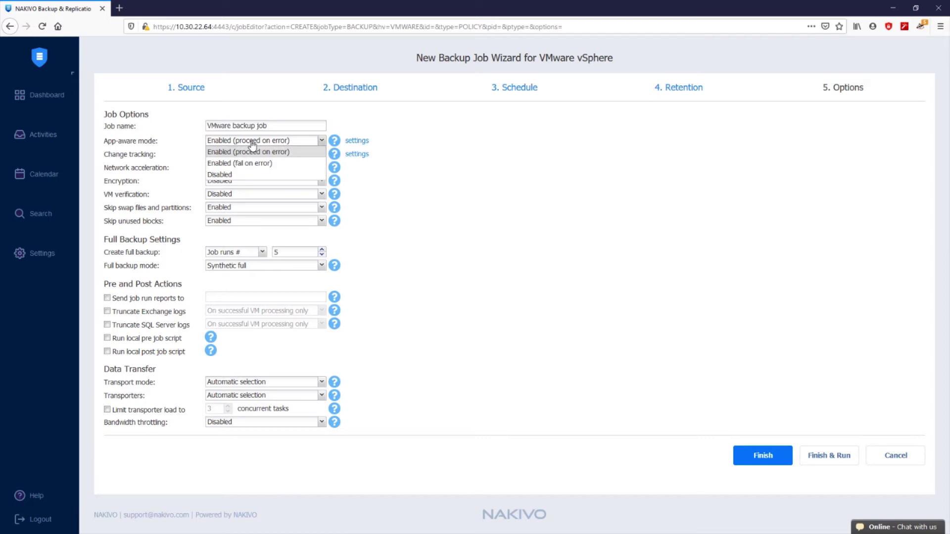
pyautogui.click(252, 143)
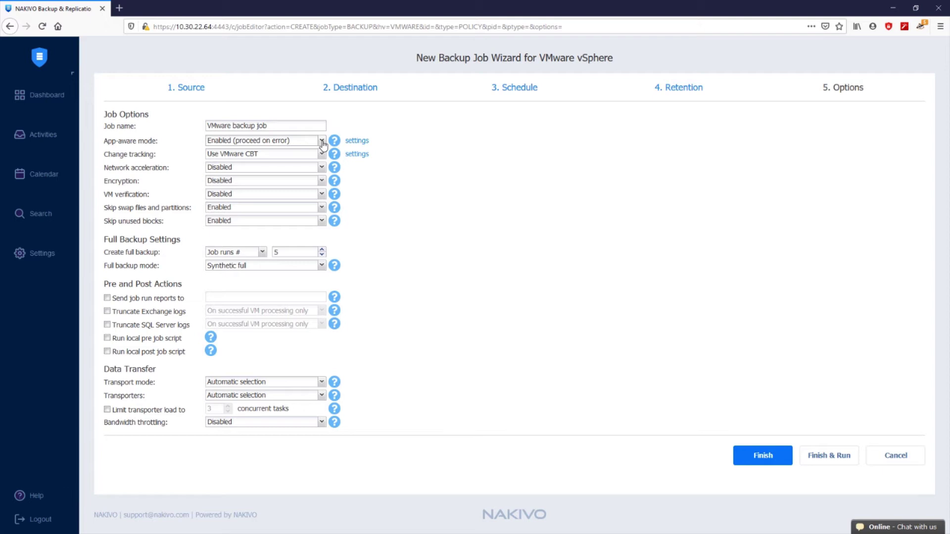
pyautogui.click(356, 142)
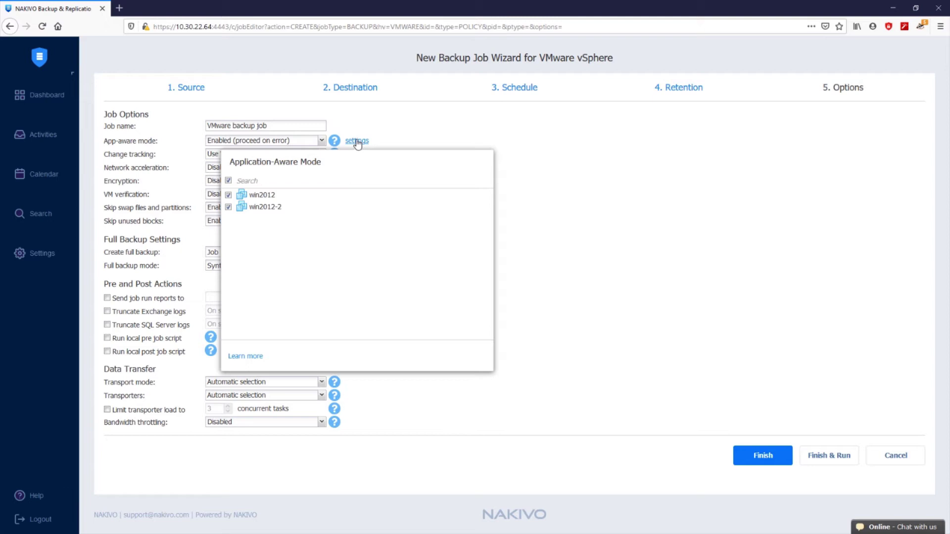
pyautogui.click(357, 142)
pyautogui.click(357, 142)
pyautogui.click(409, 140)
pyautogui.click(301, 160)
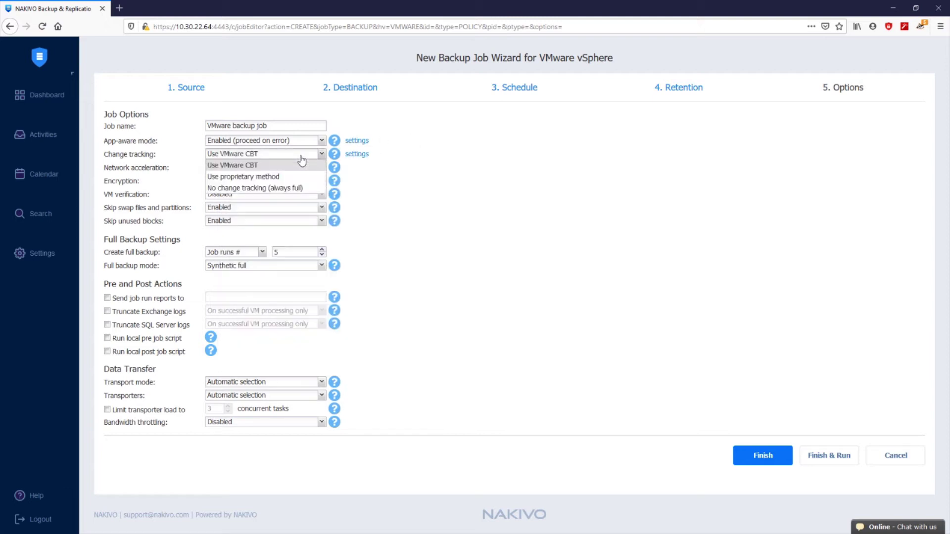
pyautogui.click(302, 160)
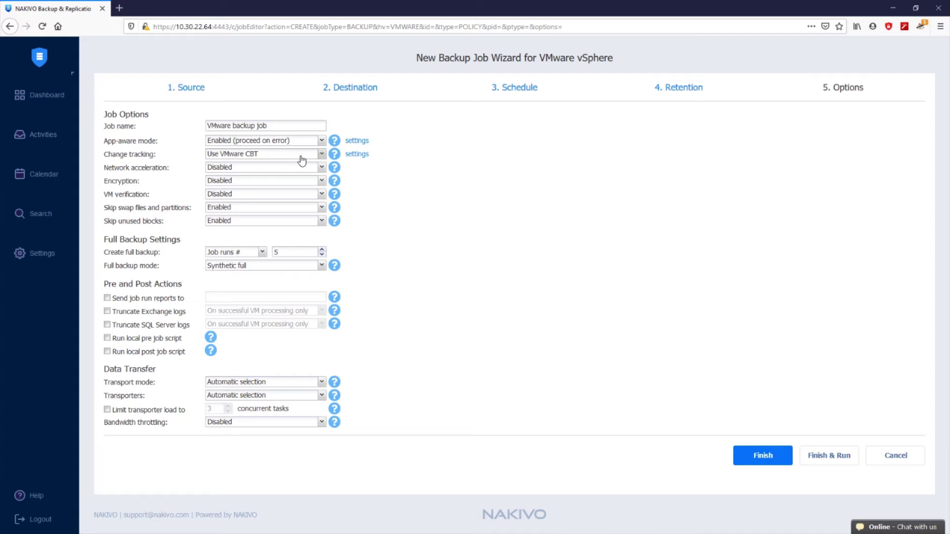
pyautogui.click(301, 160)
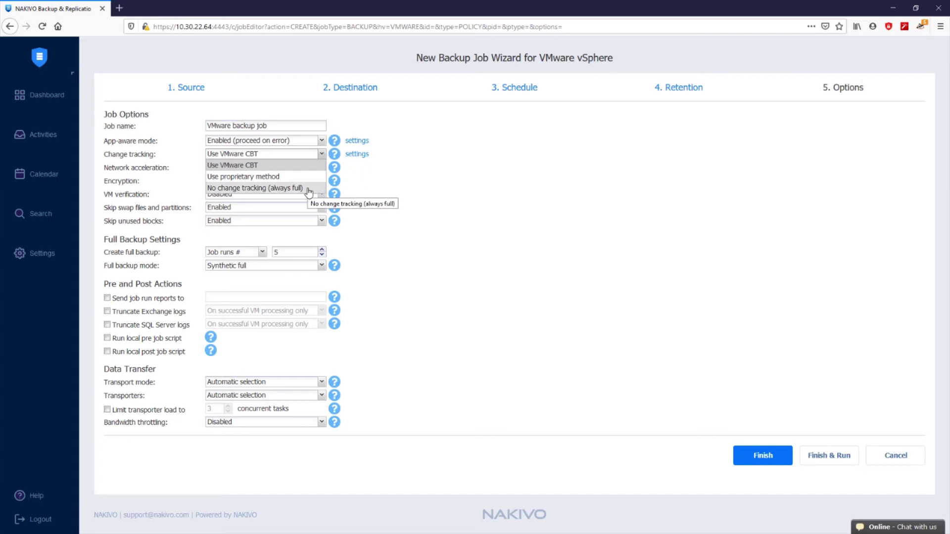
pyautogui.click(195, 168)
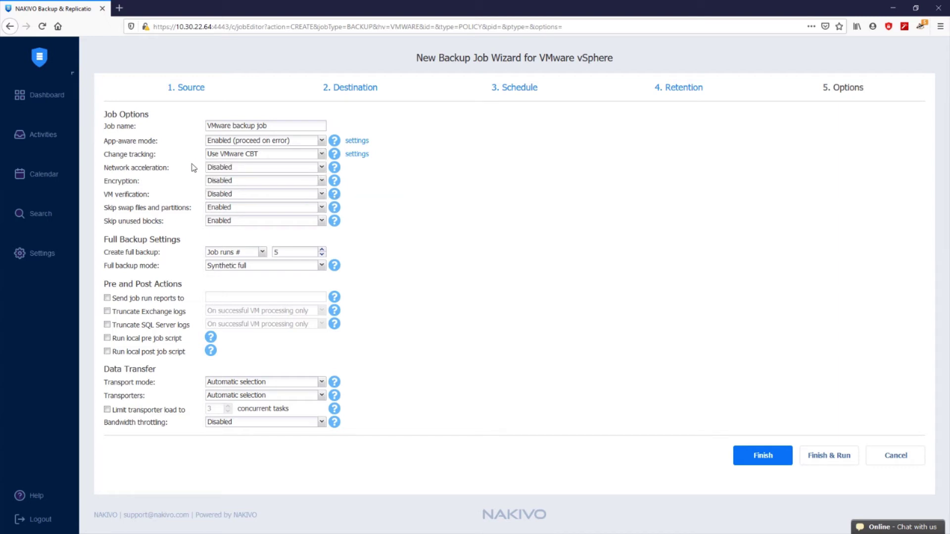
pyautogui.click(220, 168)
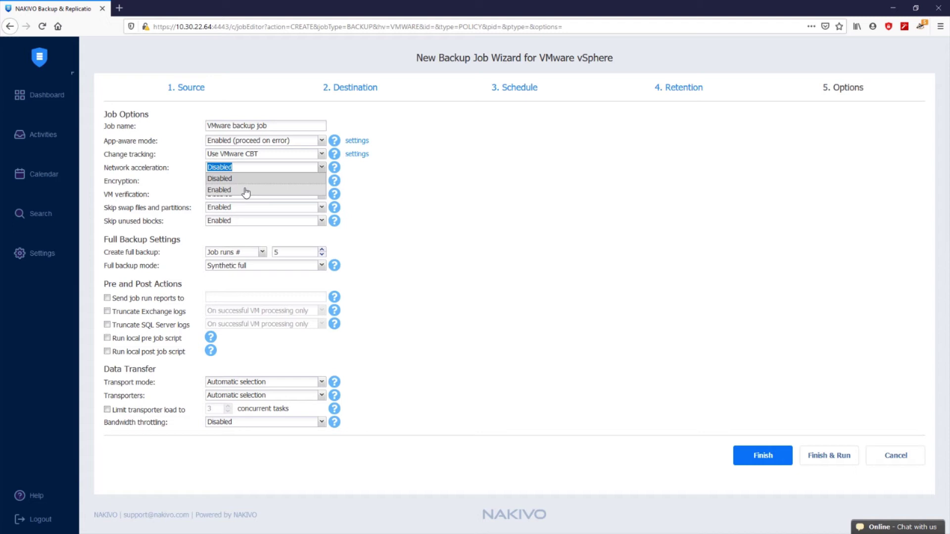
pyautogui.click(246, 190)
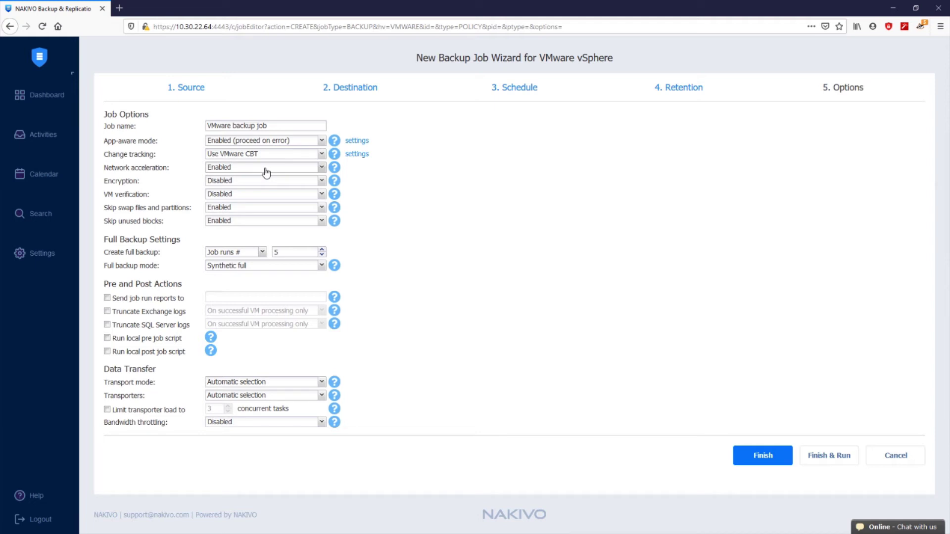
pyautogui.click(266, 172)
pyautogui.click(260, 181)
pyautogui.click(256, 182)
pyautogui.click(254, 204)
pyautogui.click(250, 186)
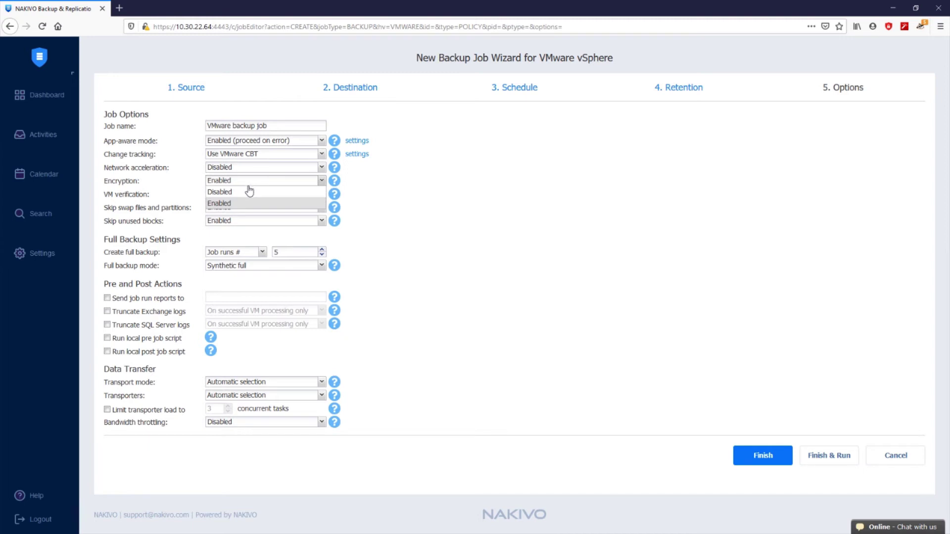
pyautogui.click(247, 193)
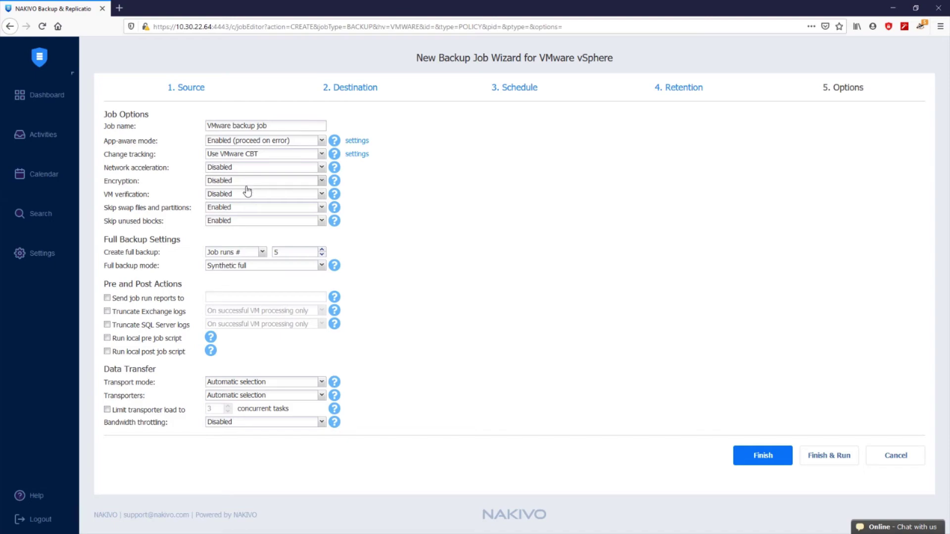
# Show the VM verification choices: Disabled, Screenshot verification and Boot verification
pyautogui.click(248, 196)
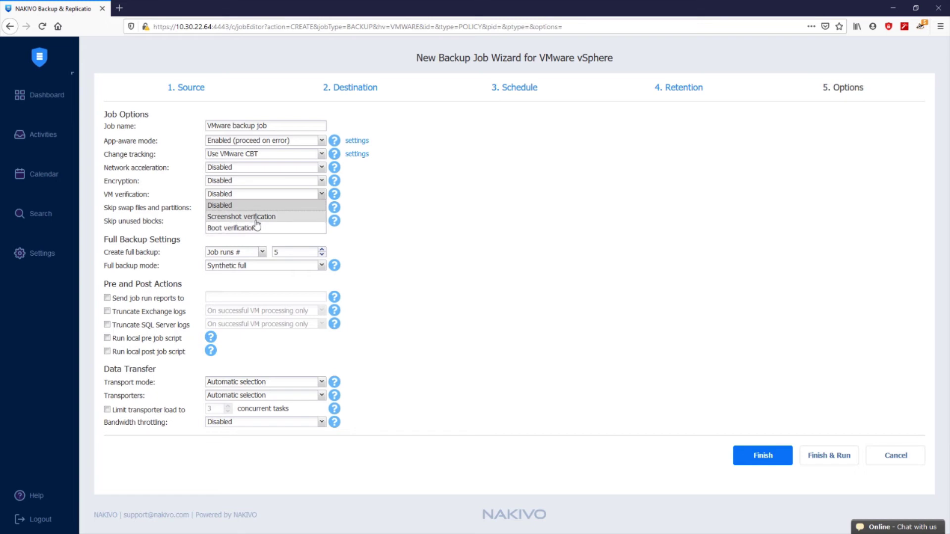
# Set VM verification to Screenshot verification after briefly trying Boot verification
pyautogui.click(256, 221)
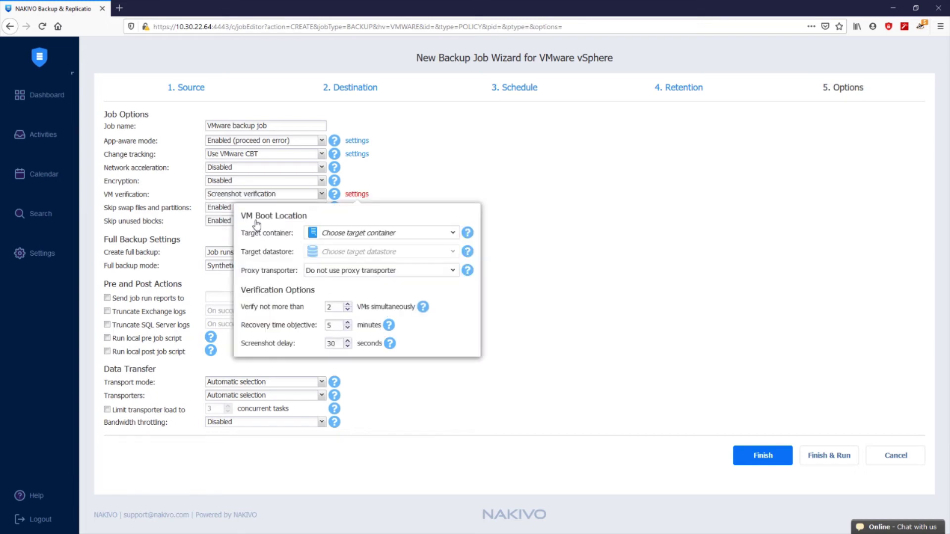
pyautogui.click(249, 200)
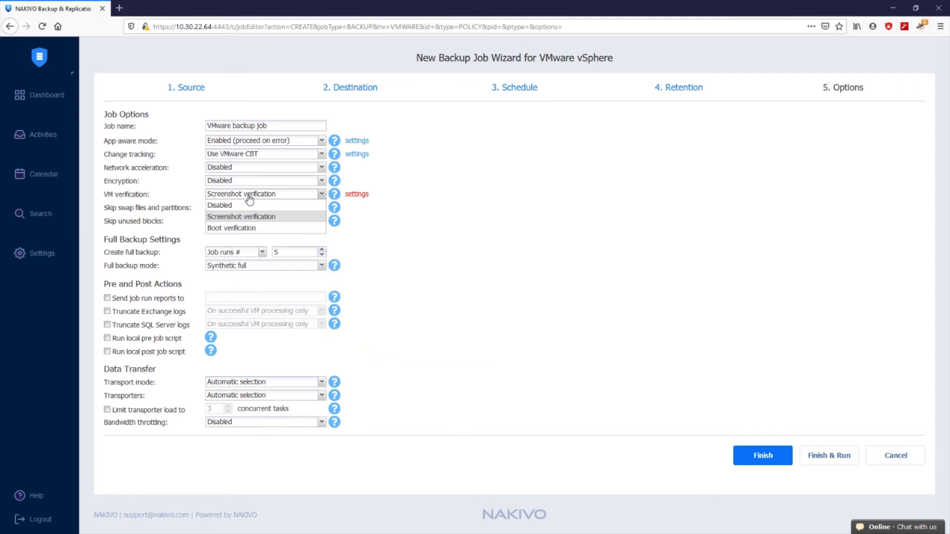
pyautogui.click(249, 228)
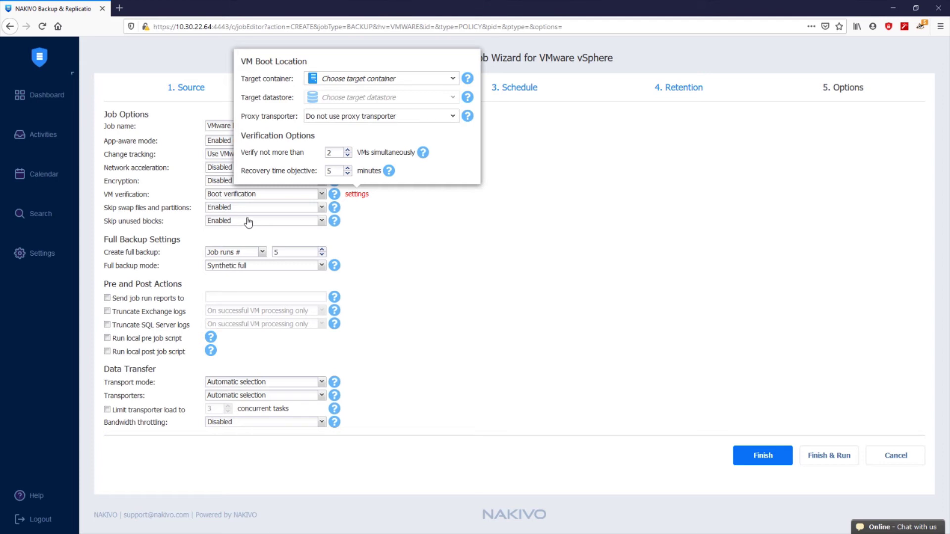
pyautogui.click(250, 196)
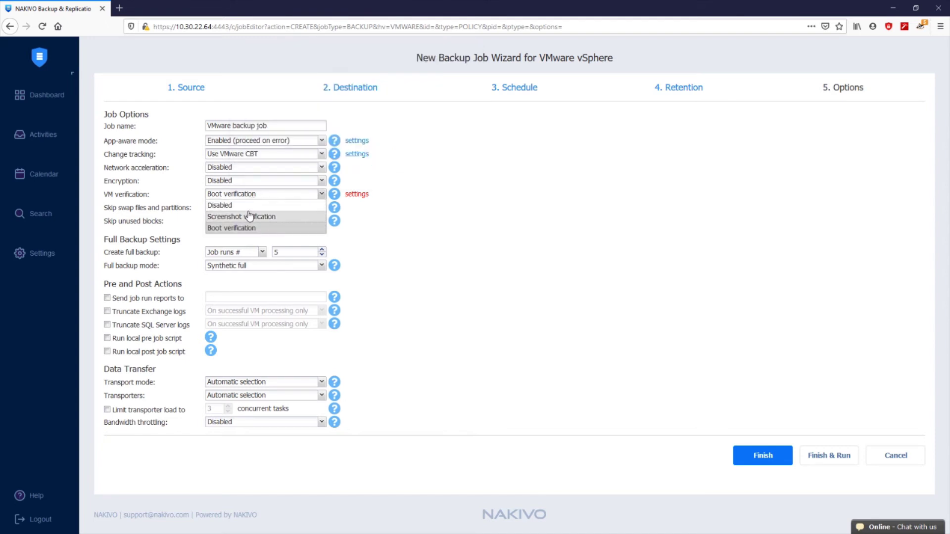
pyautogui.click(250, 216)
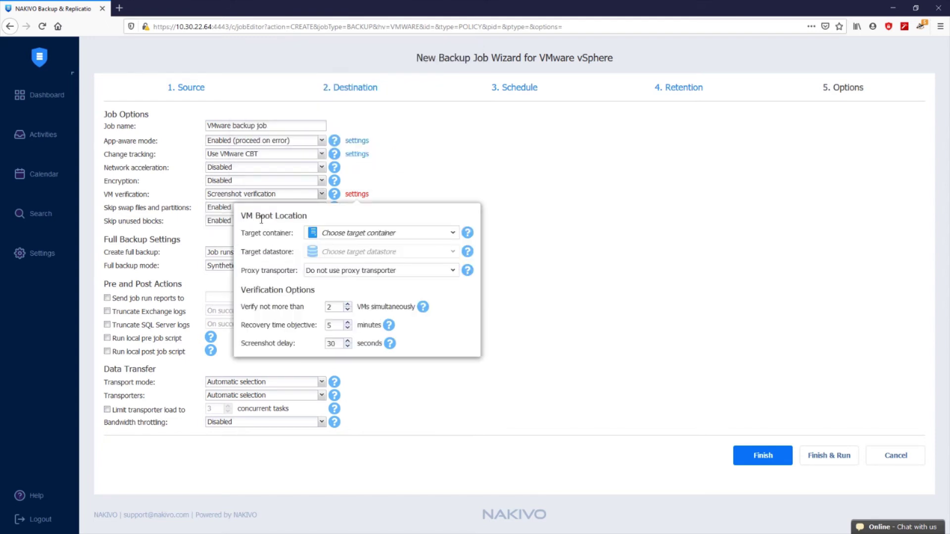
# Boot verification VMs on target container 10.30.21.28 with the HDD-R1 datastore
pyautogui.click(386, 237)
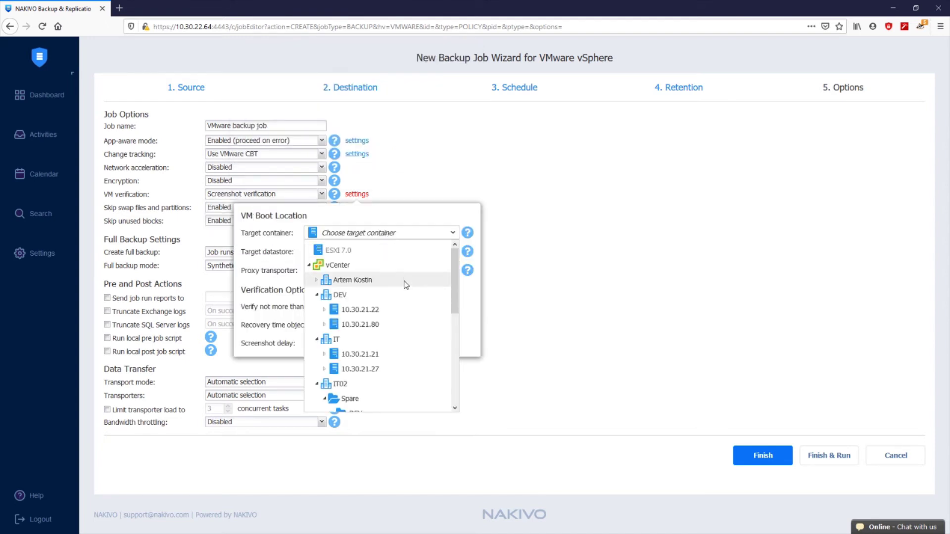
pyautogui.scroll(-3, 395, 289)
pyautogui.moveTo(393, 302); pyautogui.dragTo(389, 260)
pyautogui.click(389, 260)
pyautogui.click(394, 301)
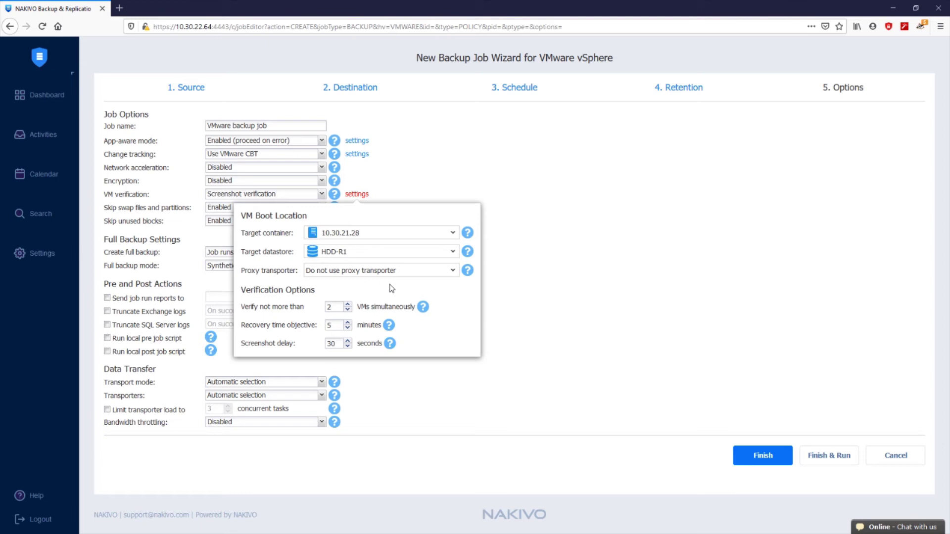
pyautogui.click(537, 321)
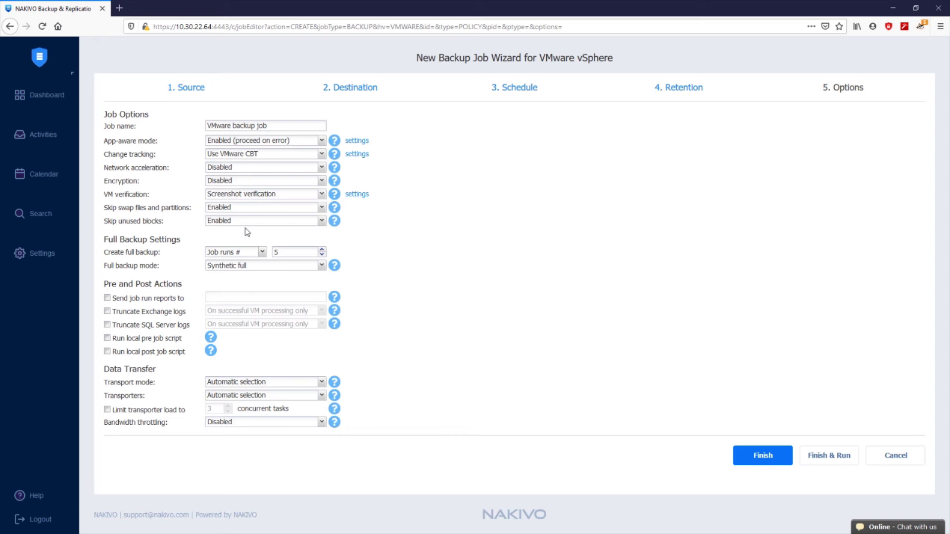
# Change Full backup mode from Synthetic full to Active full, keeping the full backup schedule unchanged
pyautogui.tripleClick(170, 241)
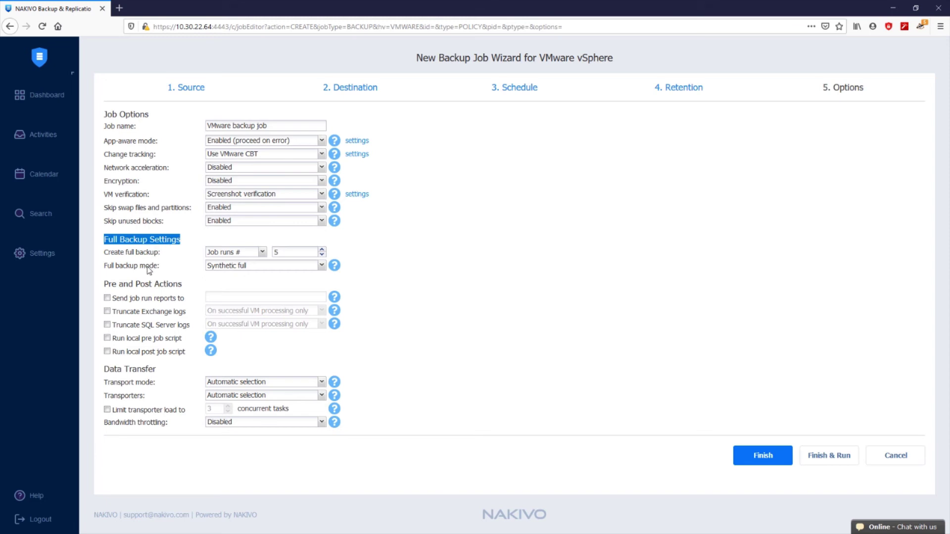
pyautogui.click(238, 253)
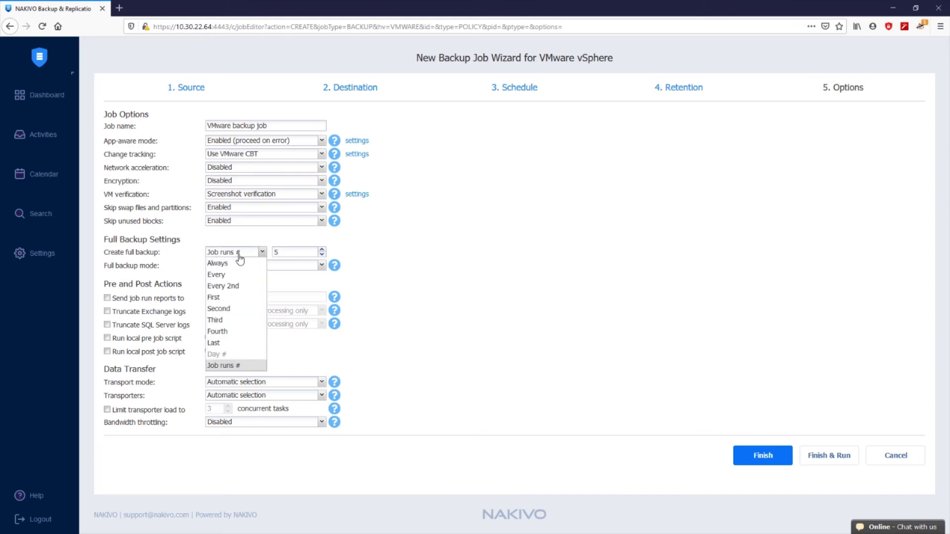
pyautogui.click(239, 254)
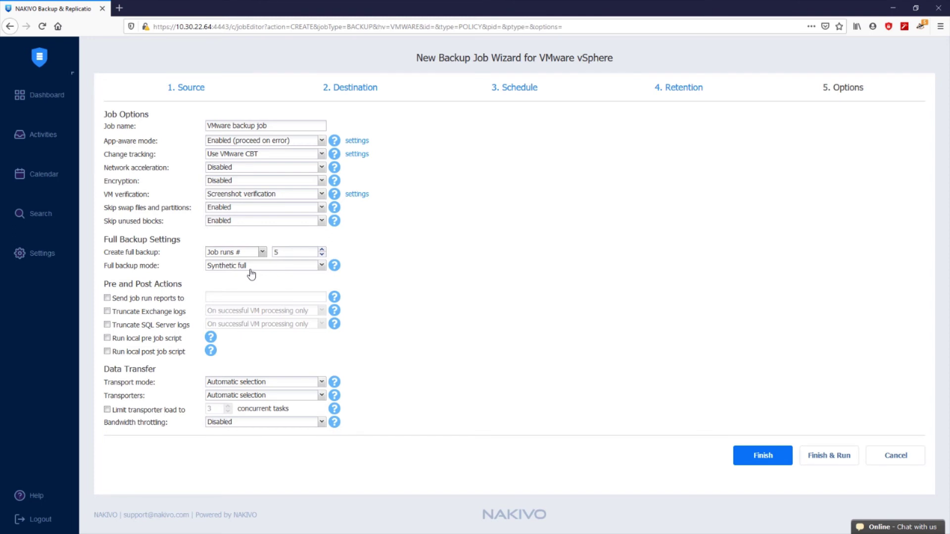
pyautogui.click(251, 267)
pyautogui.click(251, 284)
# Enable Send job run reports to and enter the recipient's e-mail address
pyautogui.click(174, 301)
pyautogui.click(227, 298)
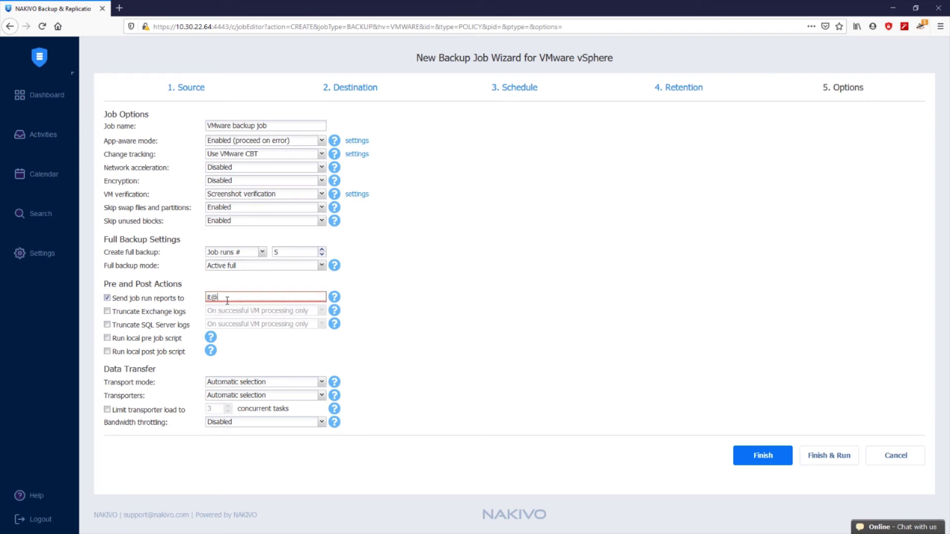
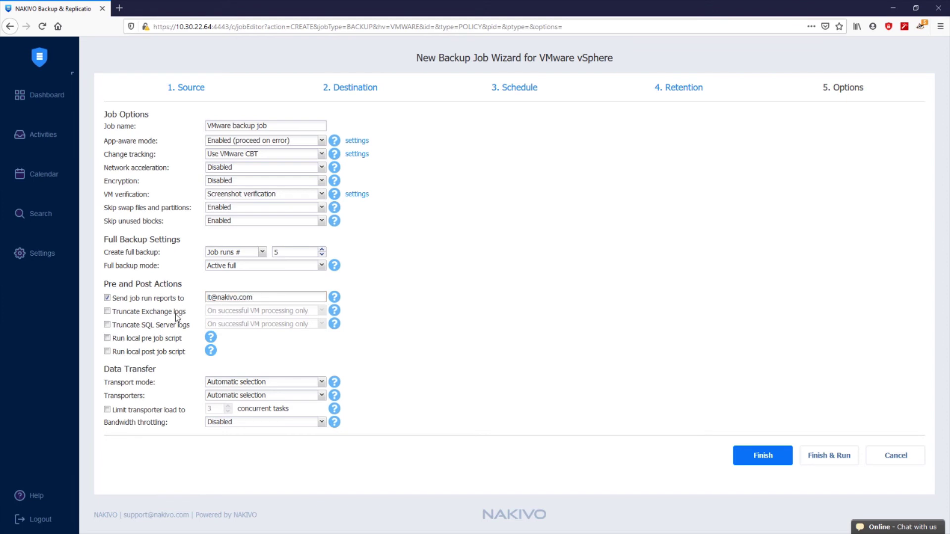
# Explore Exchange log truncation settings for win2012, then leave truncation turned off
pyautogui.click(107, 311)
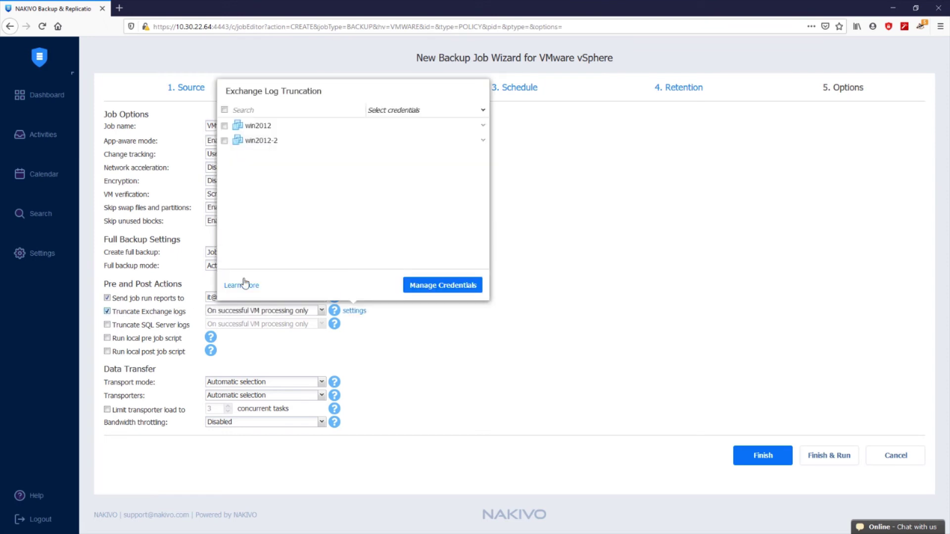
pyautogui.click(225, 127)
pyautogui.click(482, 127)
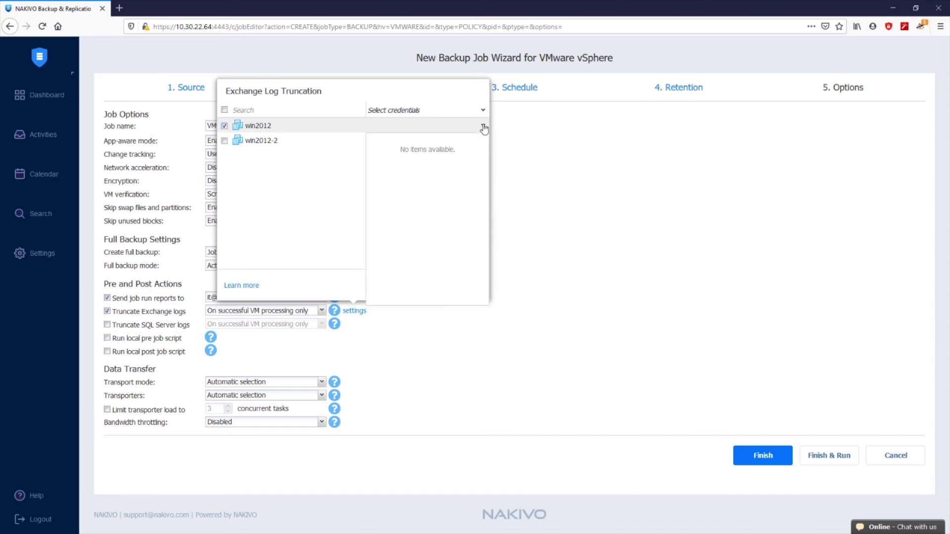
pyautogui.click(344, 181)
pyautogui.click(106, 311)
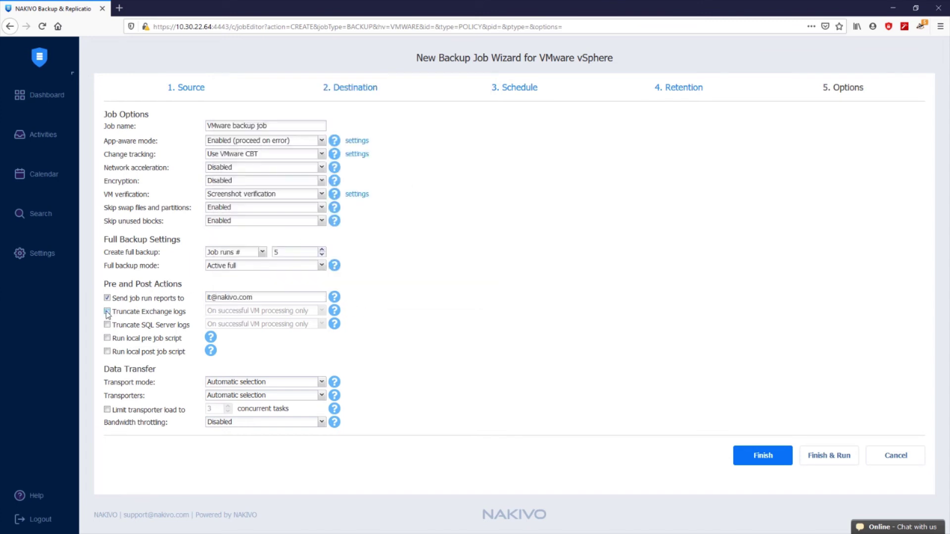
pyautogui.click(107, 338)
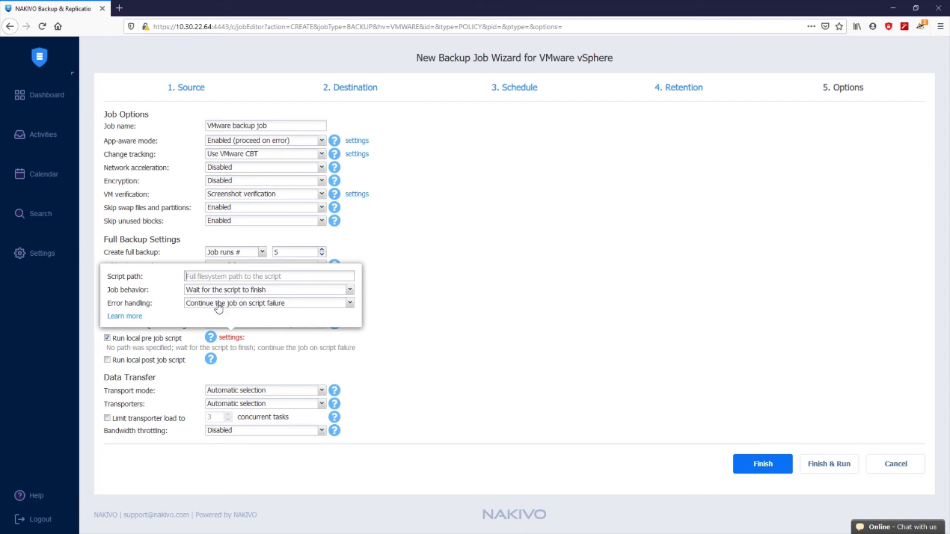
pyautogui.click(219, 307)
pyautogui.click(219, 308)
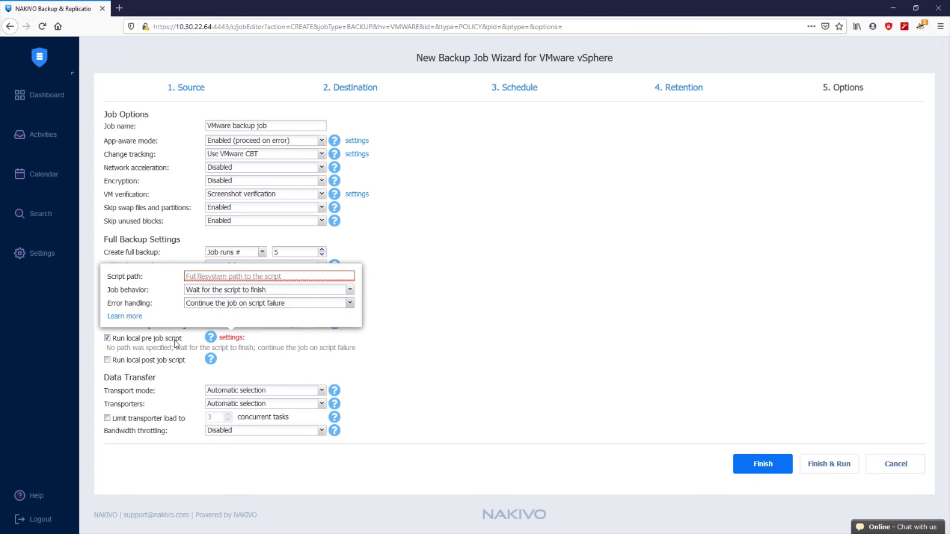
pyautogui.click(107, 338)
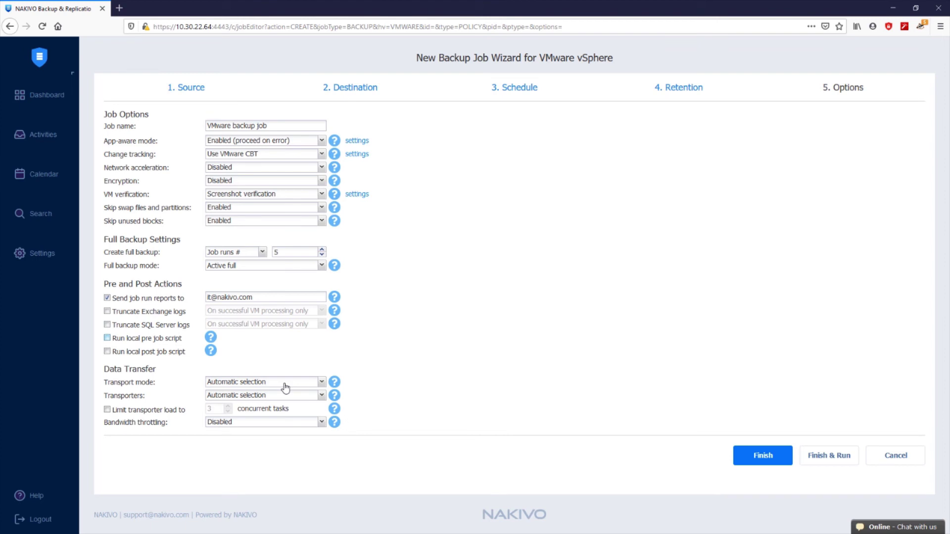
pyautogui.click(285, 388)
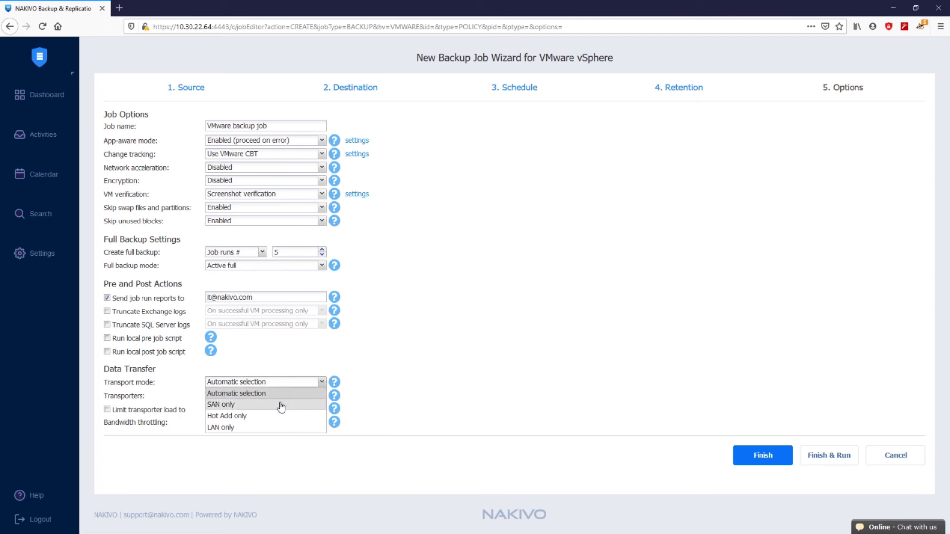
pyautogui.click(281, 407)
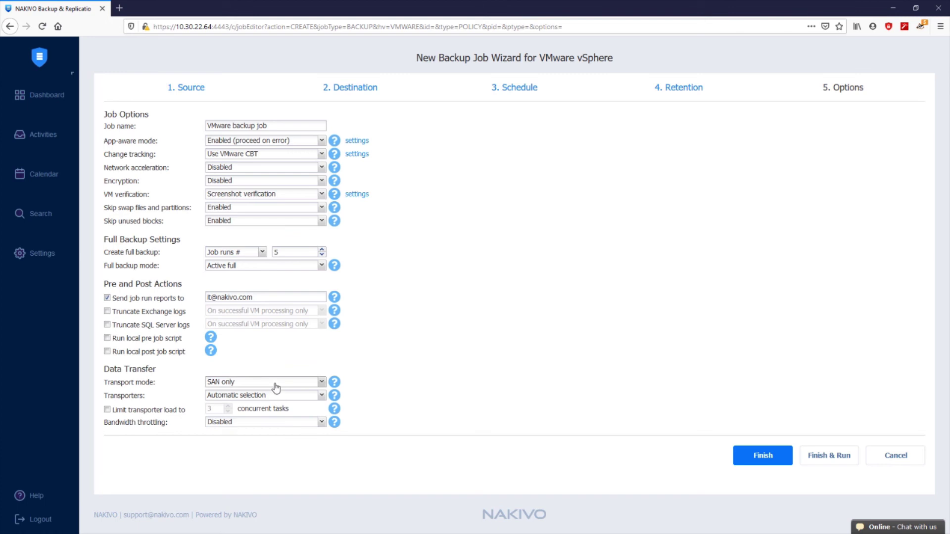
pyautogui.click(275, 387)
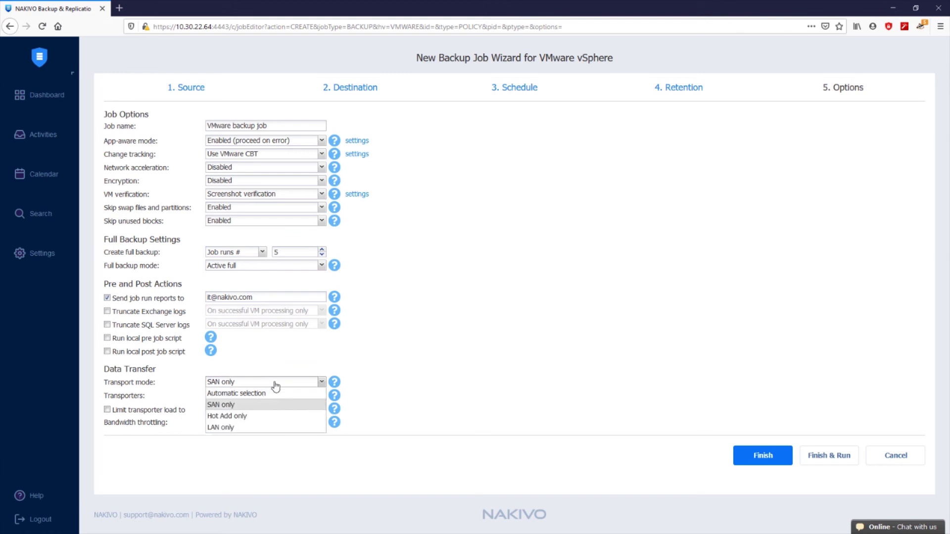
pyautogui.click(268, 417)
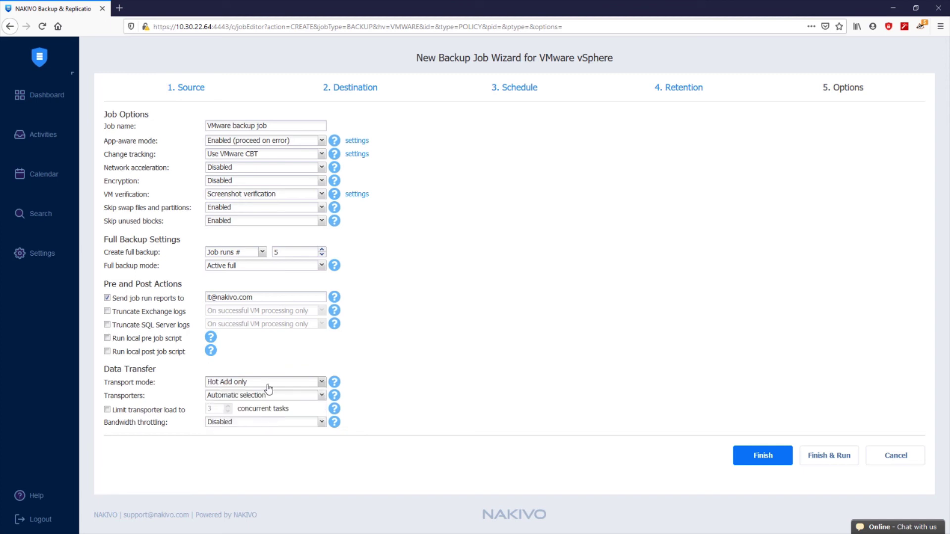
pyautogui.click(269, 389)
pyautogui.click(257, 427)
pyautogui.click(254, 386)
pyautogui.click(253, 394)
pyautogui.click(251, 397)
pyautogui.click(258, 421)
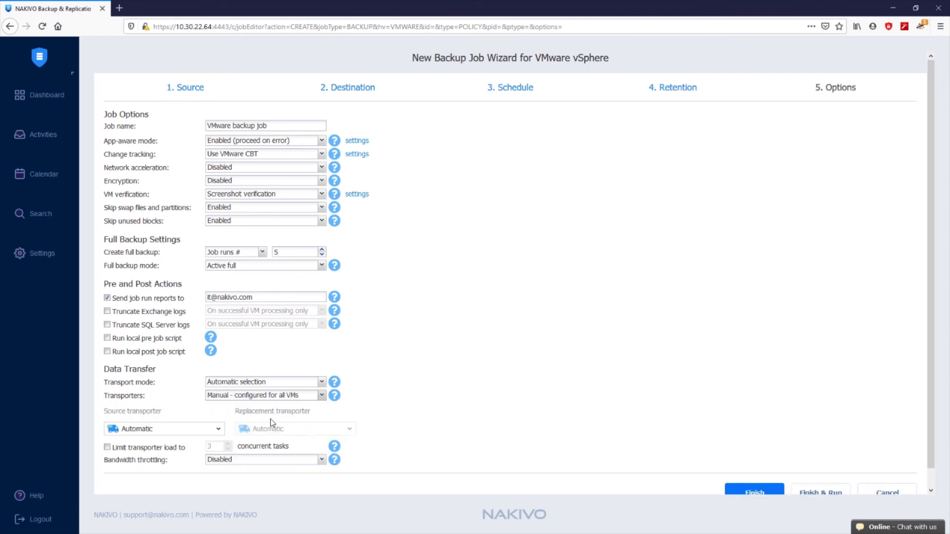
pyautogui.click(216, 429)
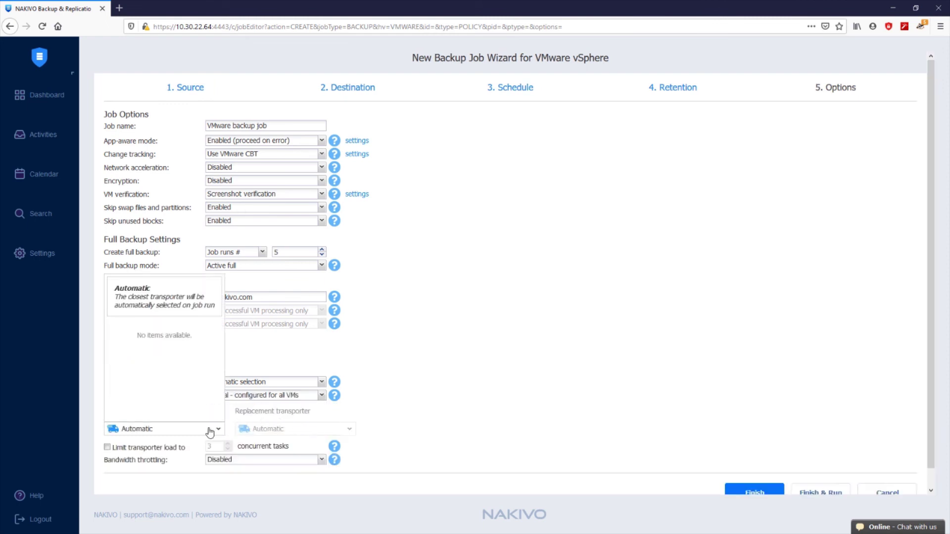
pyautogui.scroll(-1, 214, 396)
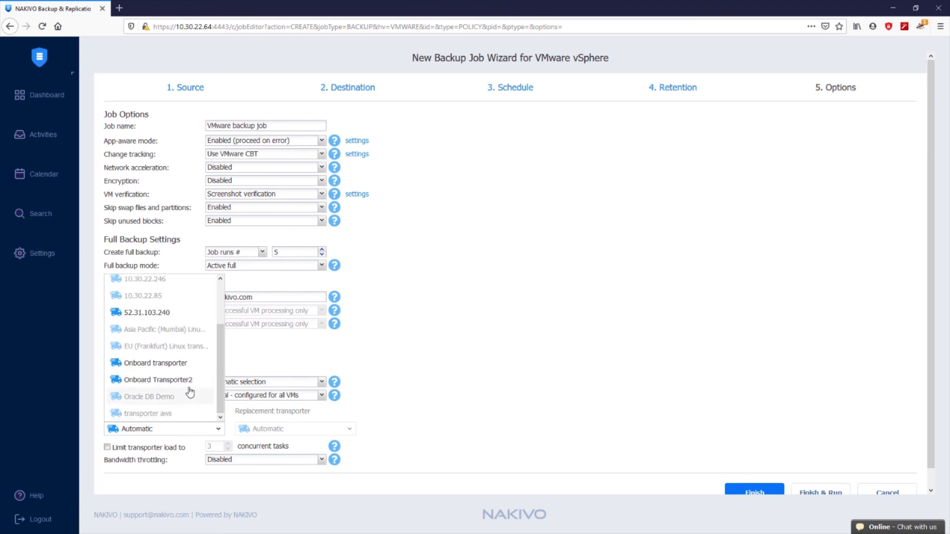
pyautogui.click(180, 371)
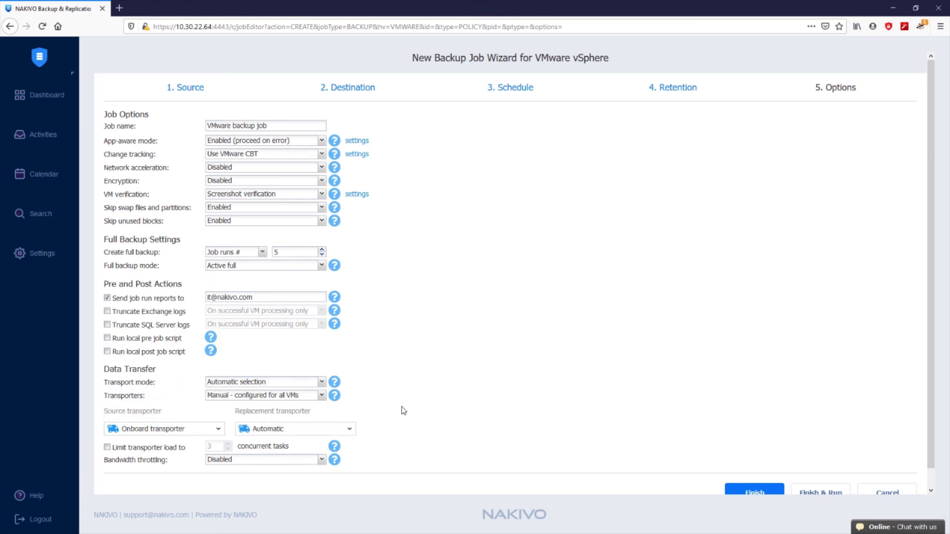
pyautogui.scroll(-1, 400, 410)
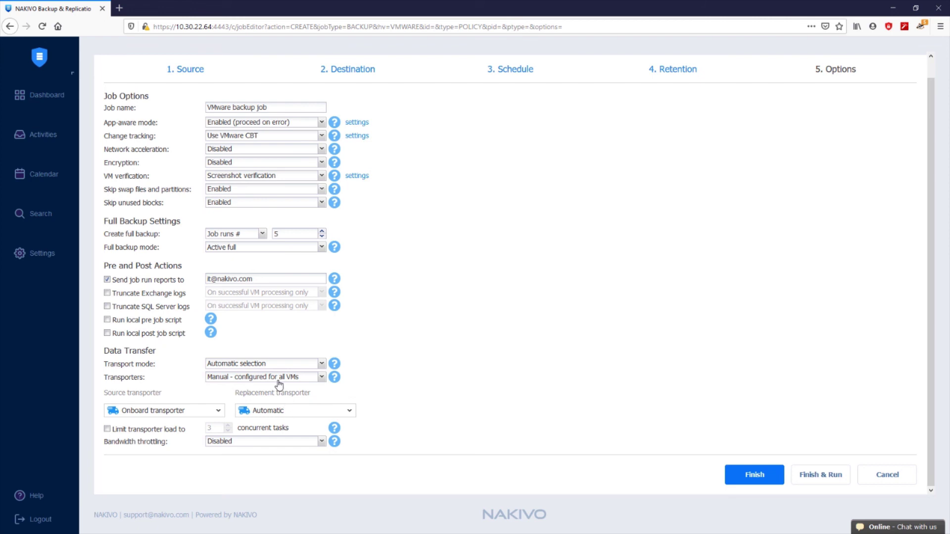
pyautogui.click(275, 379)
pyautogui.click(272, 412)
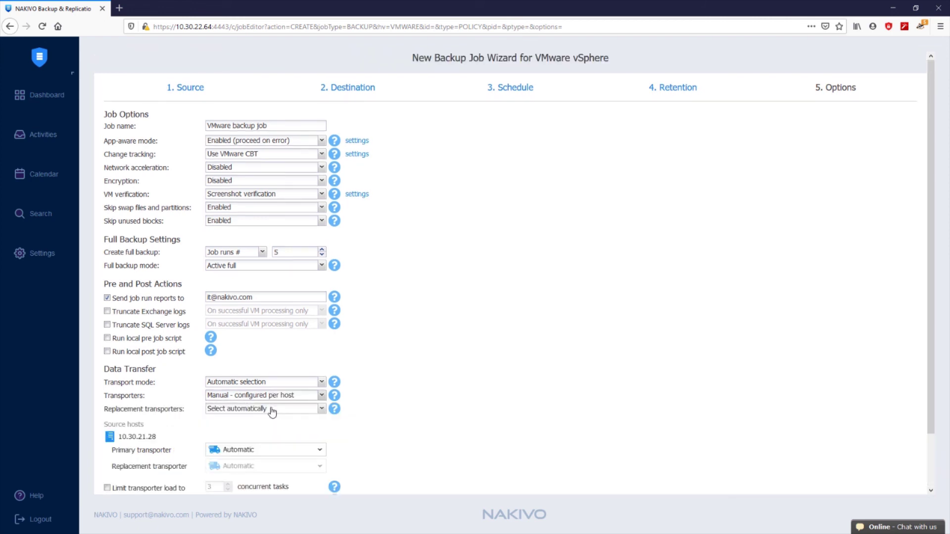
pyautogui.scroll(-3, 277, 411)
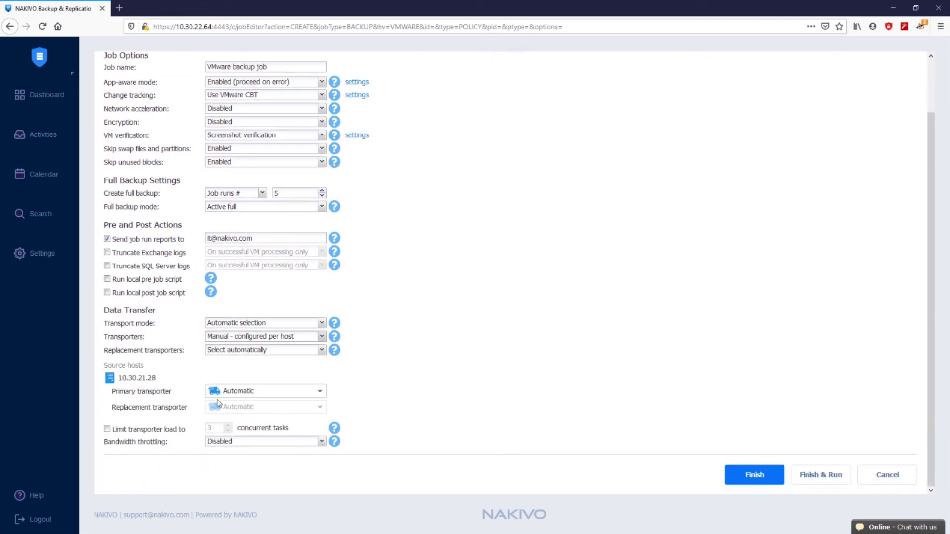
pyautogui.click(253, 397)
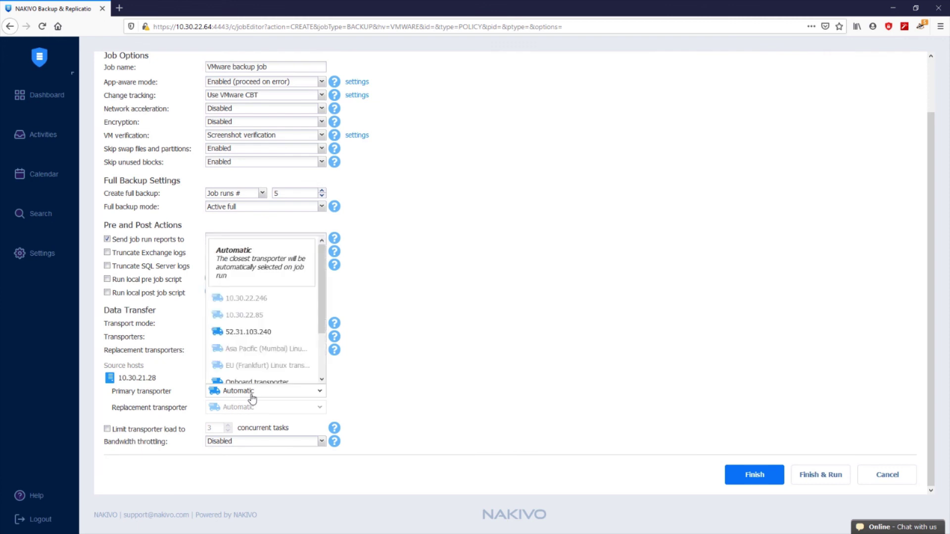
pyautogui.click(273, 339)
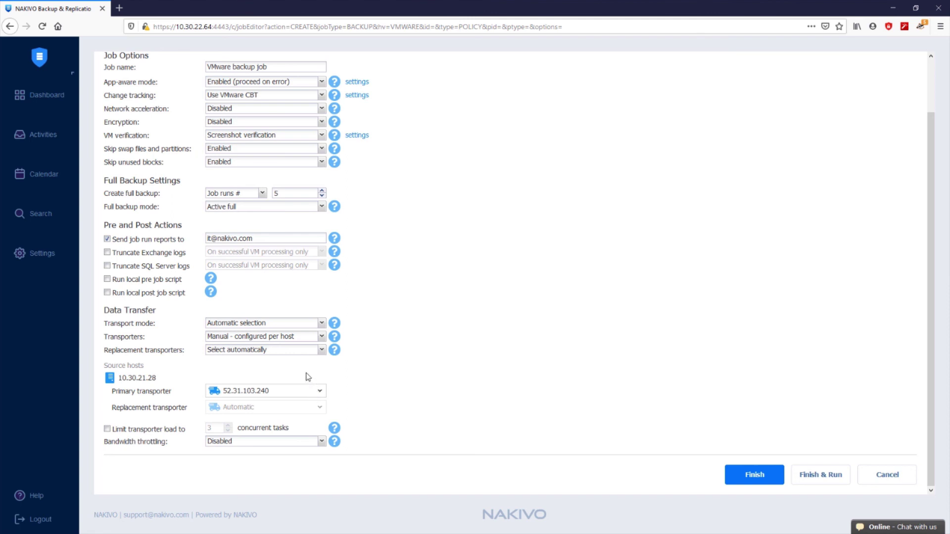
pyautogui.click(297, 352)
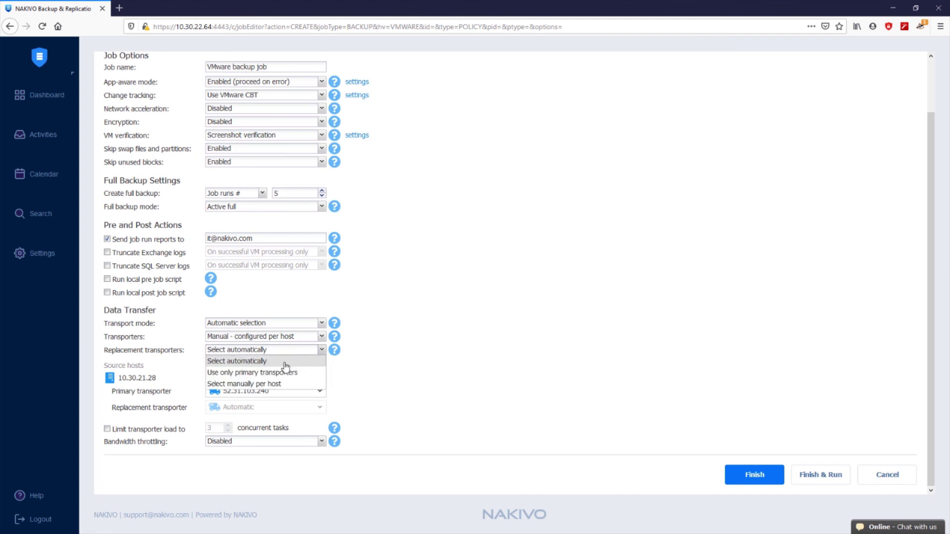
pyautogui.click(282, 362)
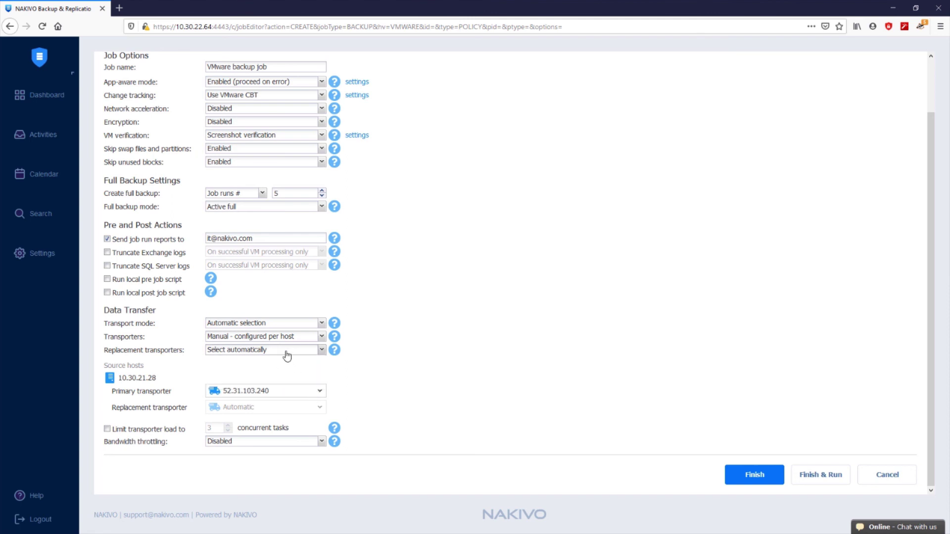
pyautogui.click(287, 336)
# Keep transporters on Automatic selection with the transporter load limit left off
pyautogui.click(277, 348)
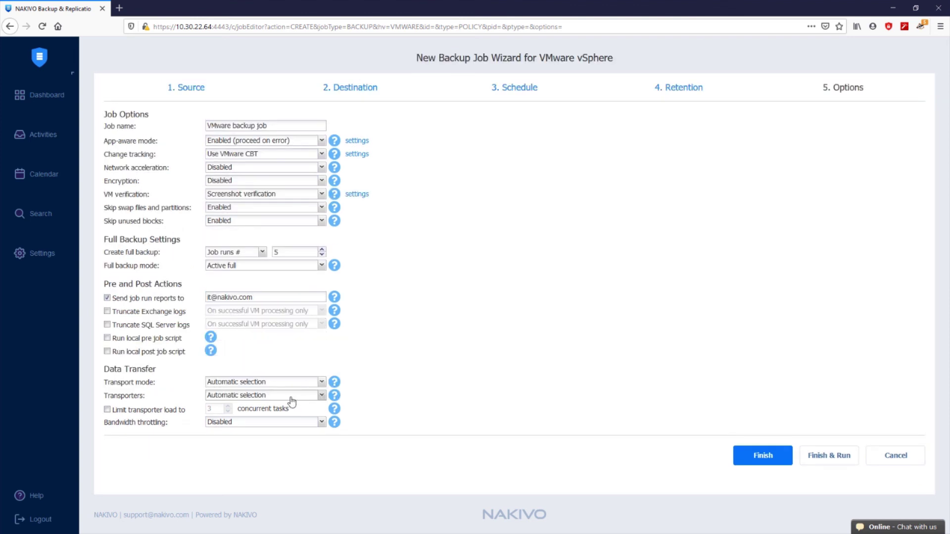
pyautogui.click(132, 411)
pyautogui.click(109, 411)
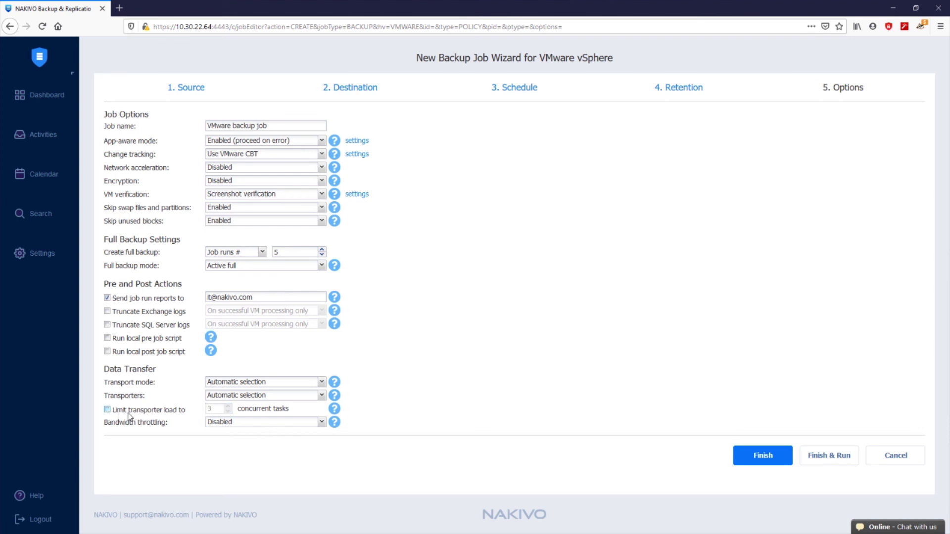
# Set Bandwidth throttling to Enabled, reviewing the bandwidth rules without adding a new rule
pyautogui.click(281, 426)
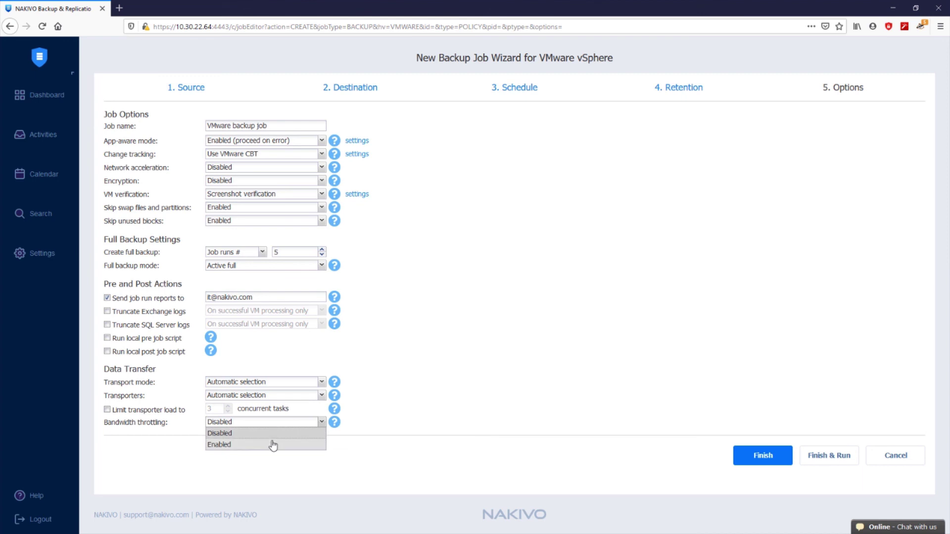
pyautogui.click(272, 444)
pyautogui.click(355, 424)
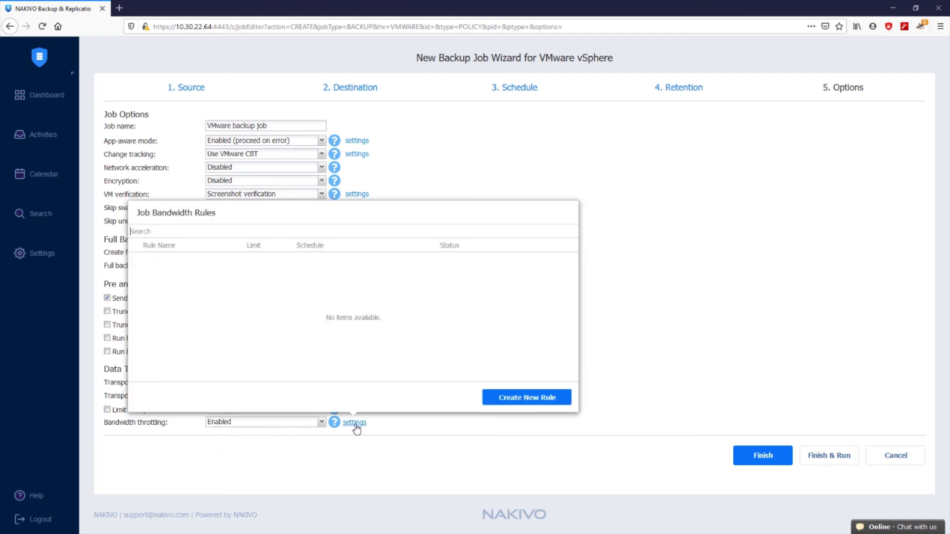
pyautogui.click(527, 399)
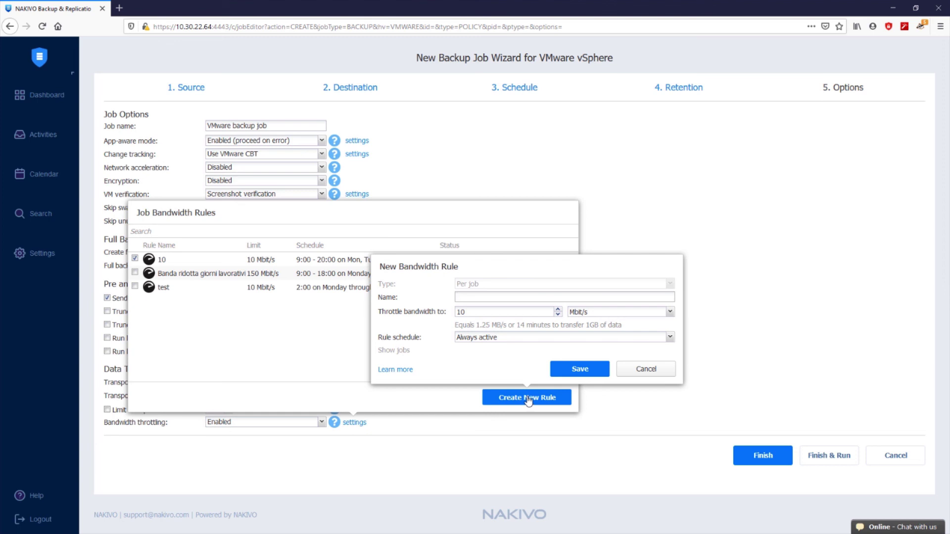
pyautogui.click(645, 370)
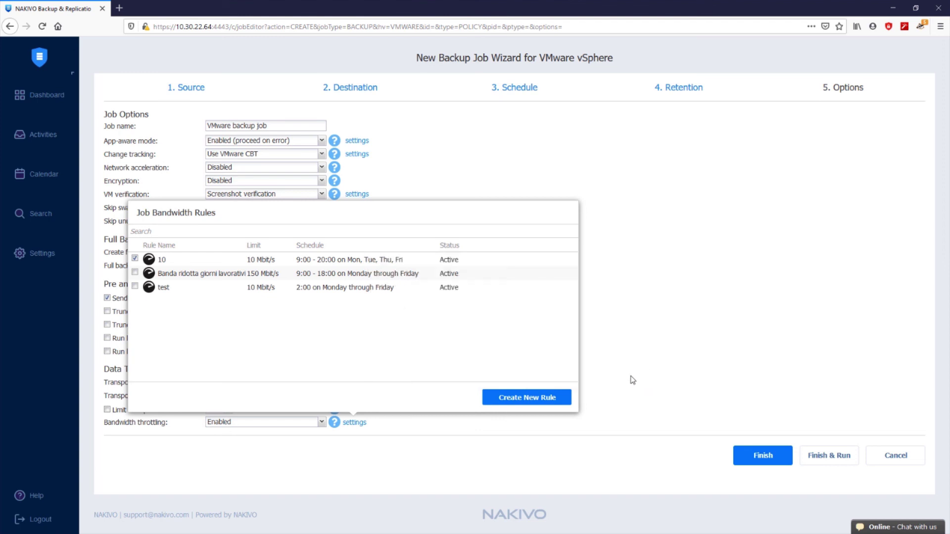
pyautogui.click(625, 382)
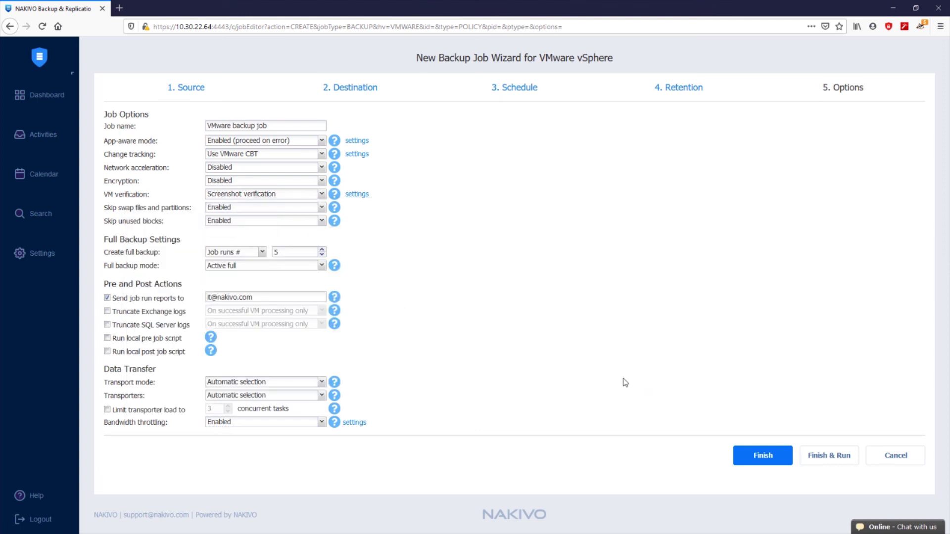
# Finish and run the backup job, then inspect its Speed and Transferred Data charts
pyautogui.click(827, 454)
pyautogui.click(835, 424)
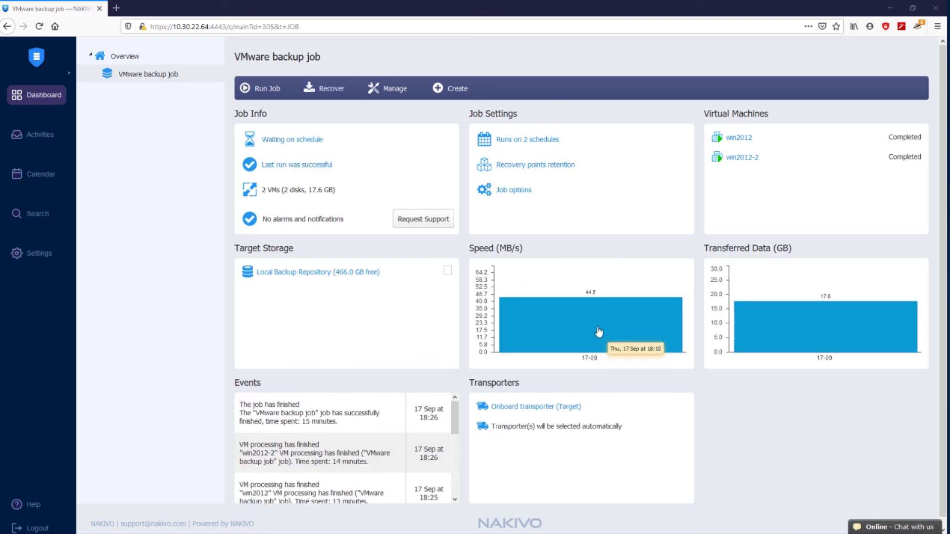
pyautogui.tripleClick(482, 247)
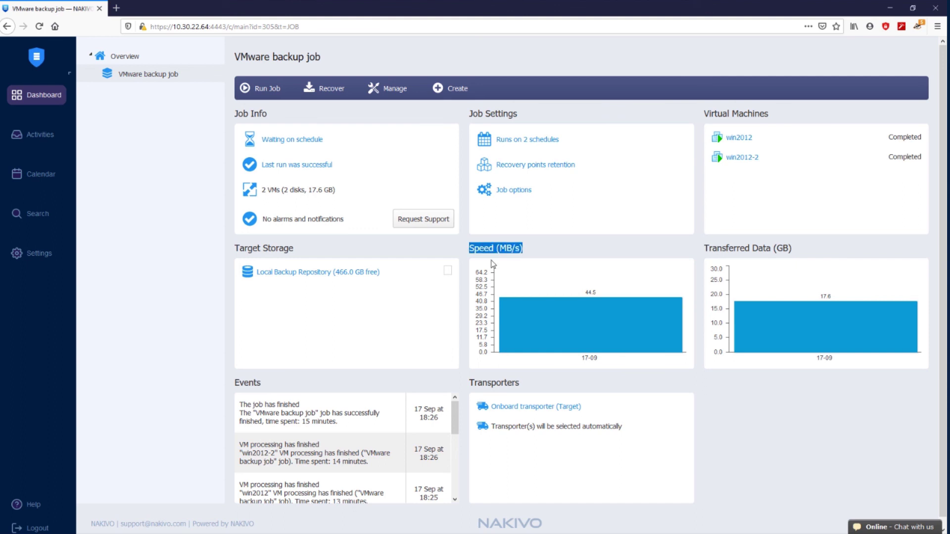
pyautogui.click(540, 332)
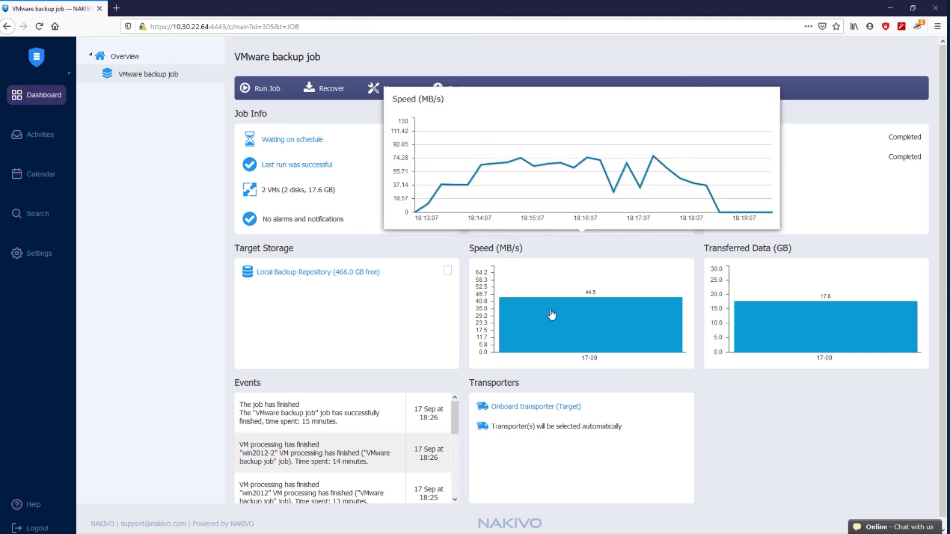
pyautogui.tripleClick(756, 247)
pyautogui.click(797, 331)
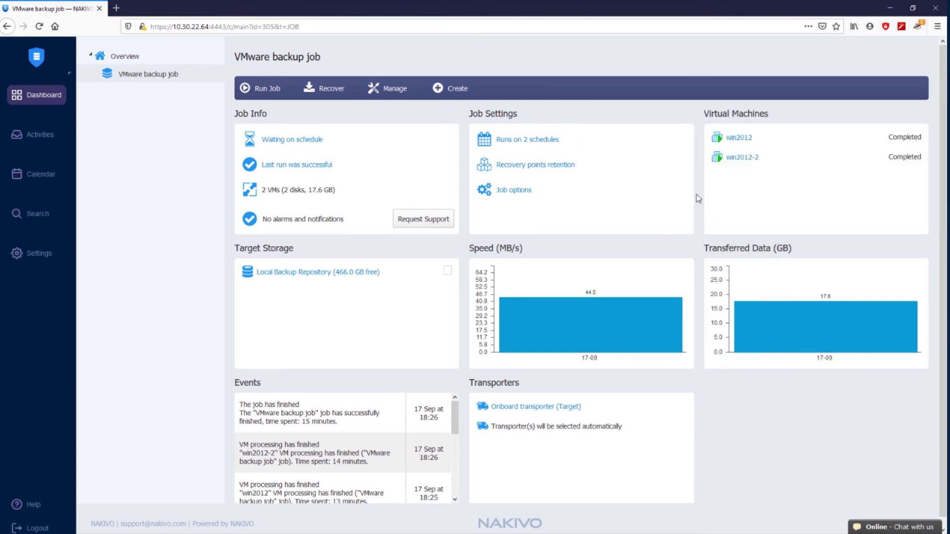
pyautogui.scroll(-2, 454, 435)
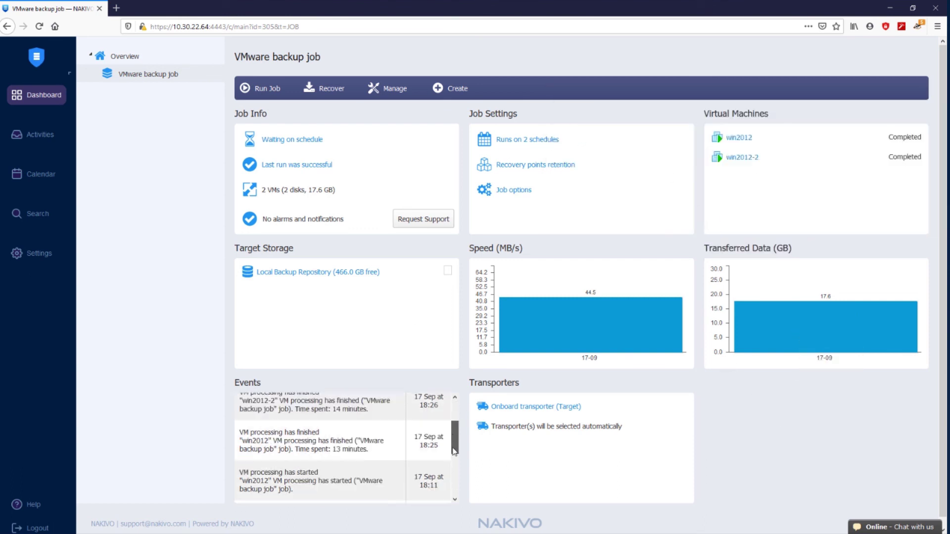